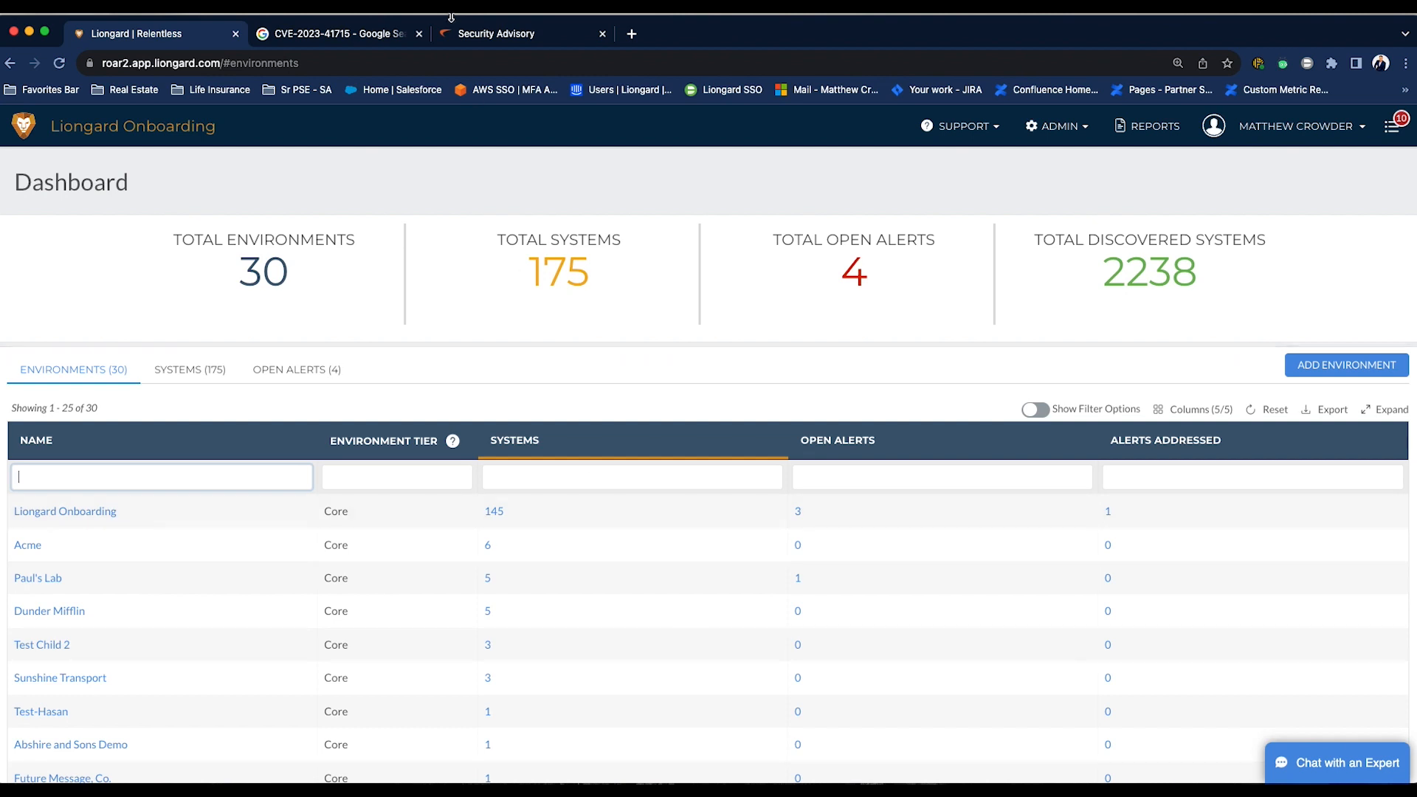
- Review the SonicWall security advisory for CVE-2023-41715, including its list of affected products and versions
{"action": "left_click", "coordinate": [365, 38]}
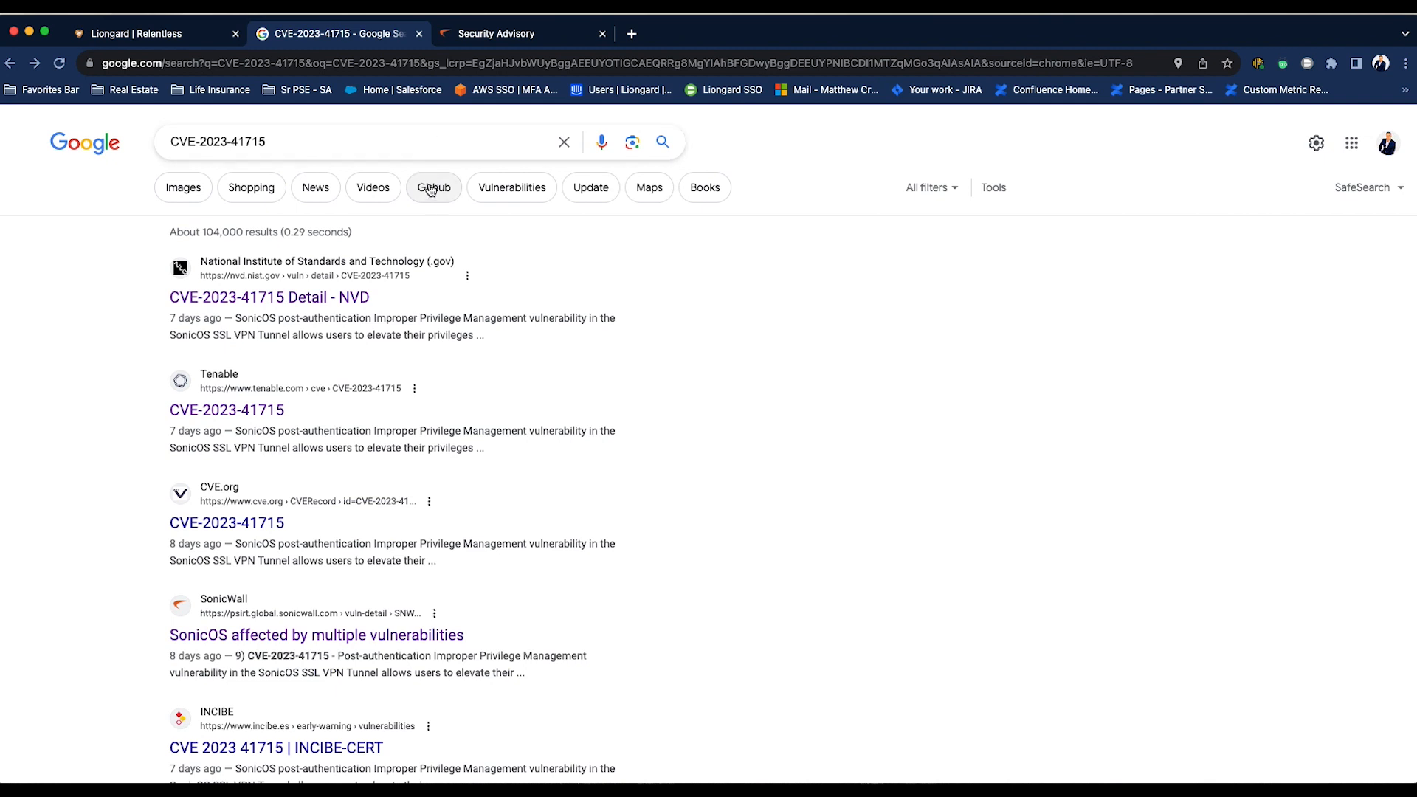
{"action": "left_click", "coordinate": [349, 637]}
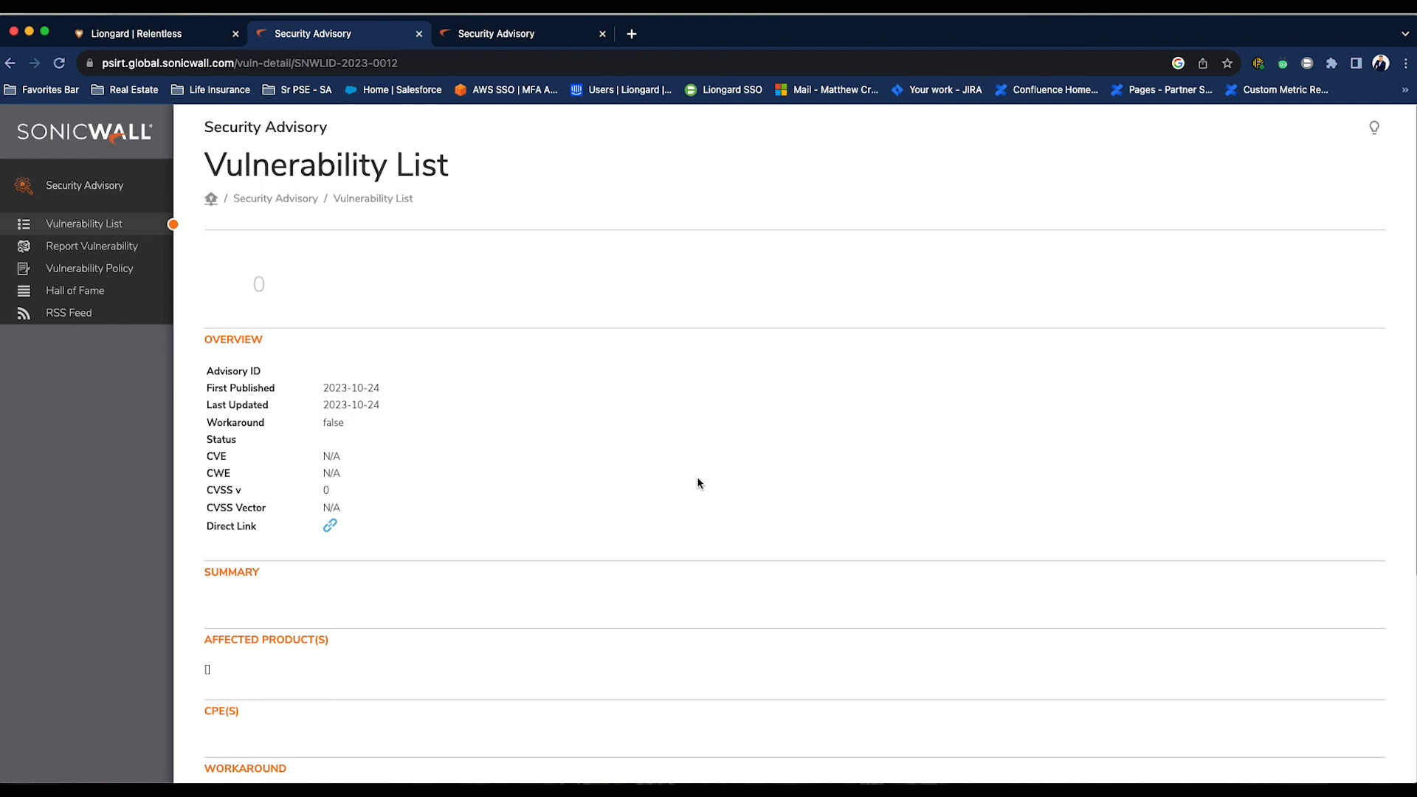
{"action": "scroll", "coordinate": [700, 484], "scroll_direction": "down", "scroll_amount": 5}
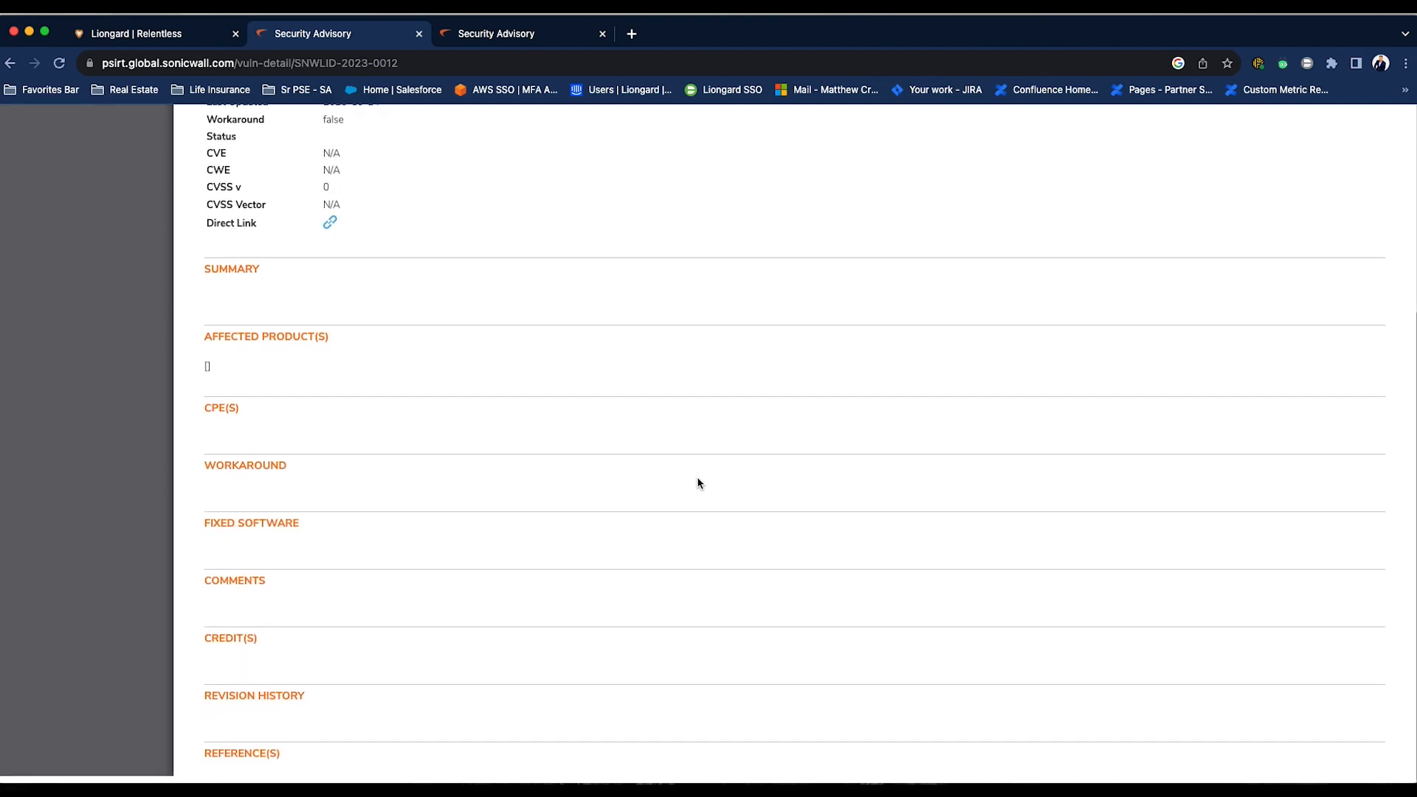
{"action": "scroll", "coordinate": [699, 484], "scroll_direction": "up", "scroll_amount": 5}
{"action": "scroll", "coordinate": [699, 483], "scroll_direction": "down", "scroll_amount": 5}
{"action": "scroll", "coordinate": [700, 483], "scroll_direction": "up", "scroll_amount": 5}
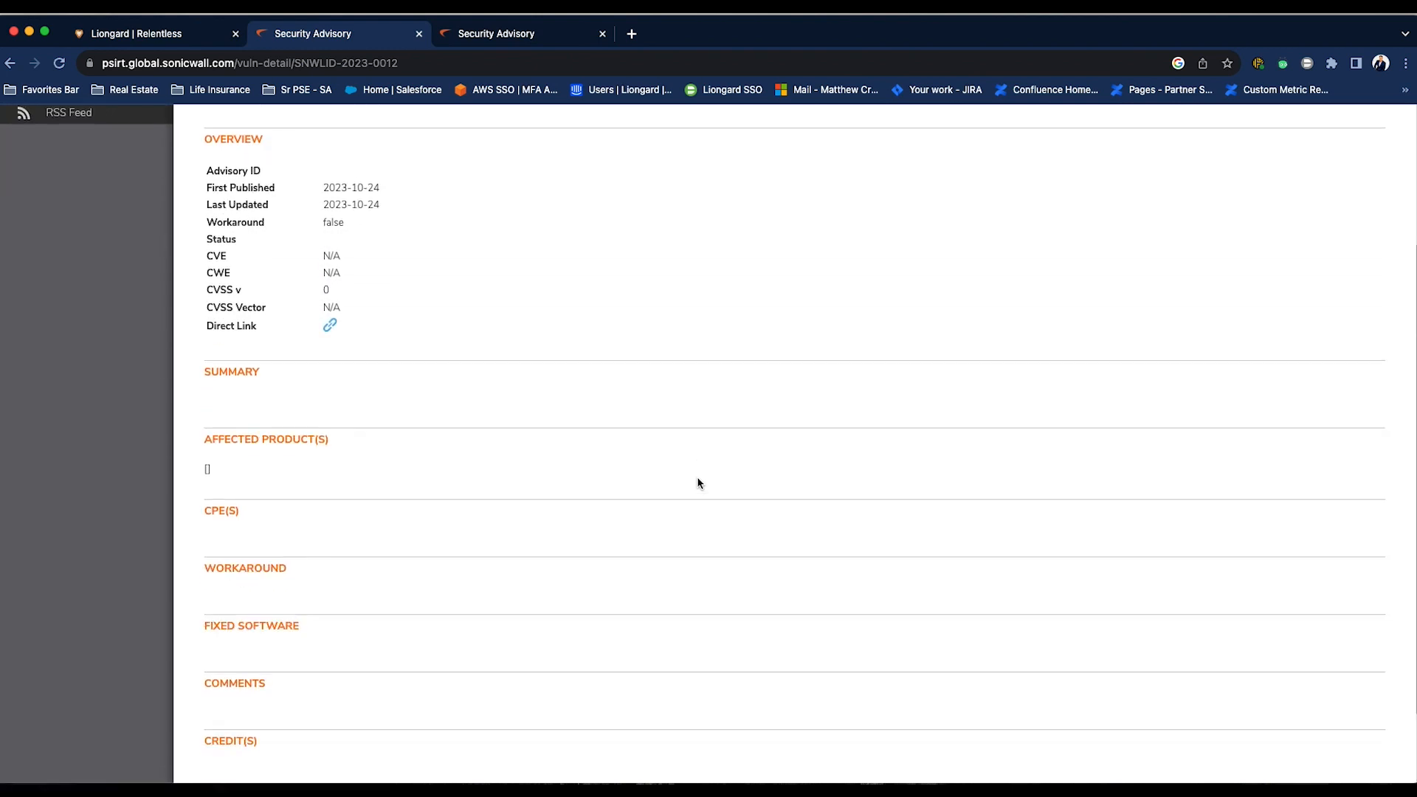
{"action": "left_click", "coordinate": [520, 33]}
{"action": "scroll", "coordinate": [542, 271], "scroll_direction": "down", "scroll_amount": 10}
{"action": "scroll", "coordinate": [542, 272], "scroll_direction": "down", "scroll_amount": 4}
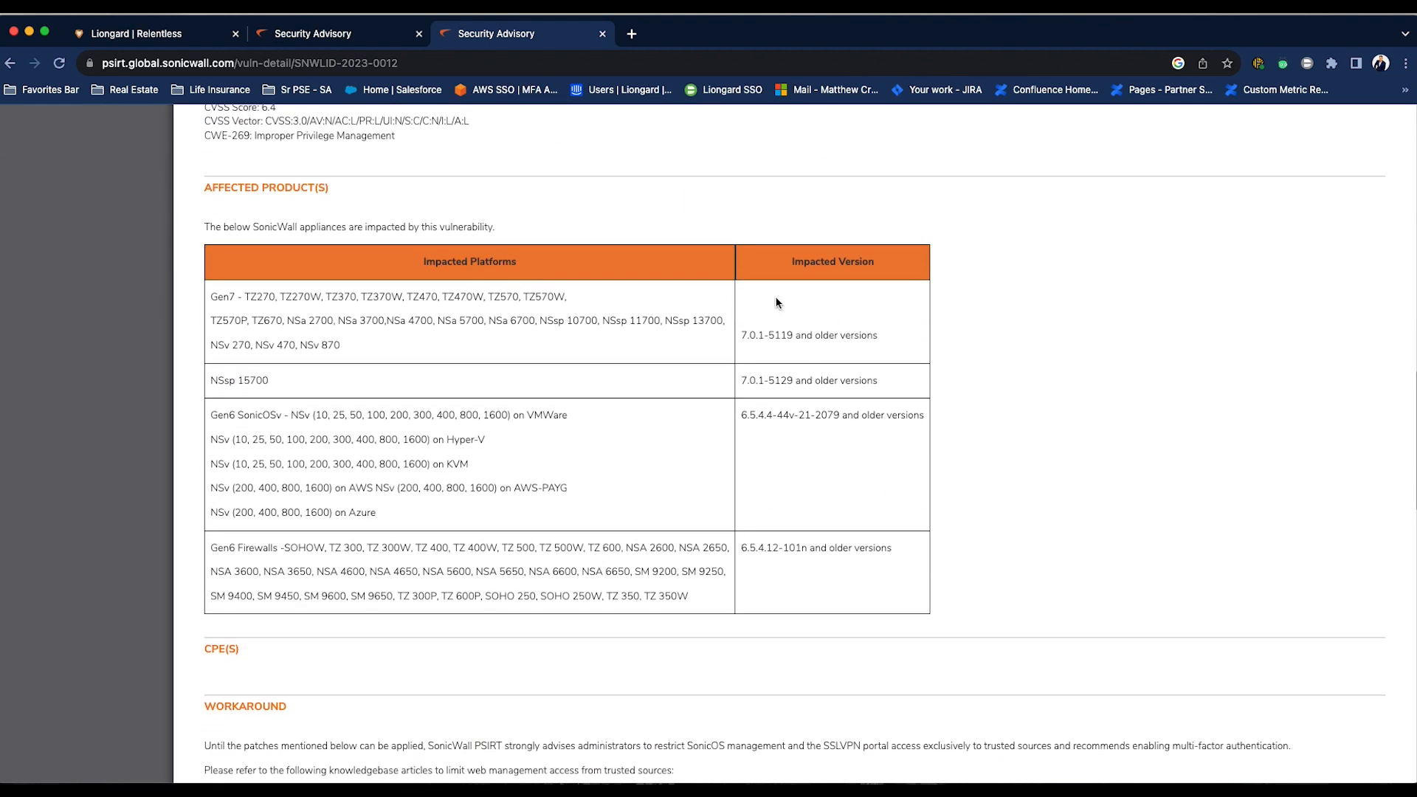
- Go to the report templates and search them for Firewall
{"action": "left_click", "coordinate": [185, 36]}
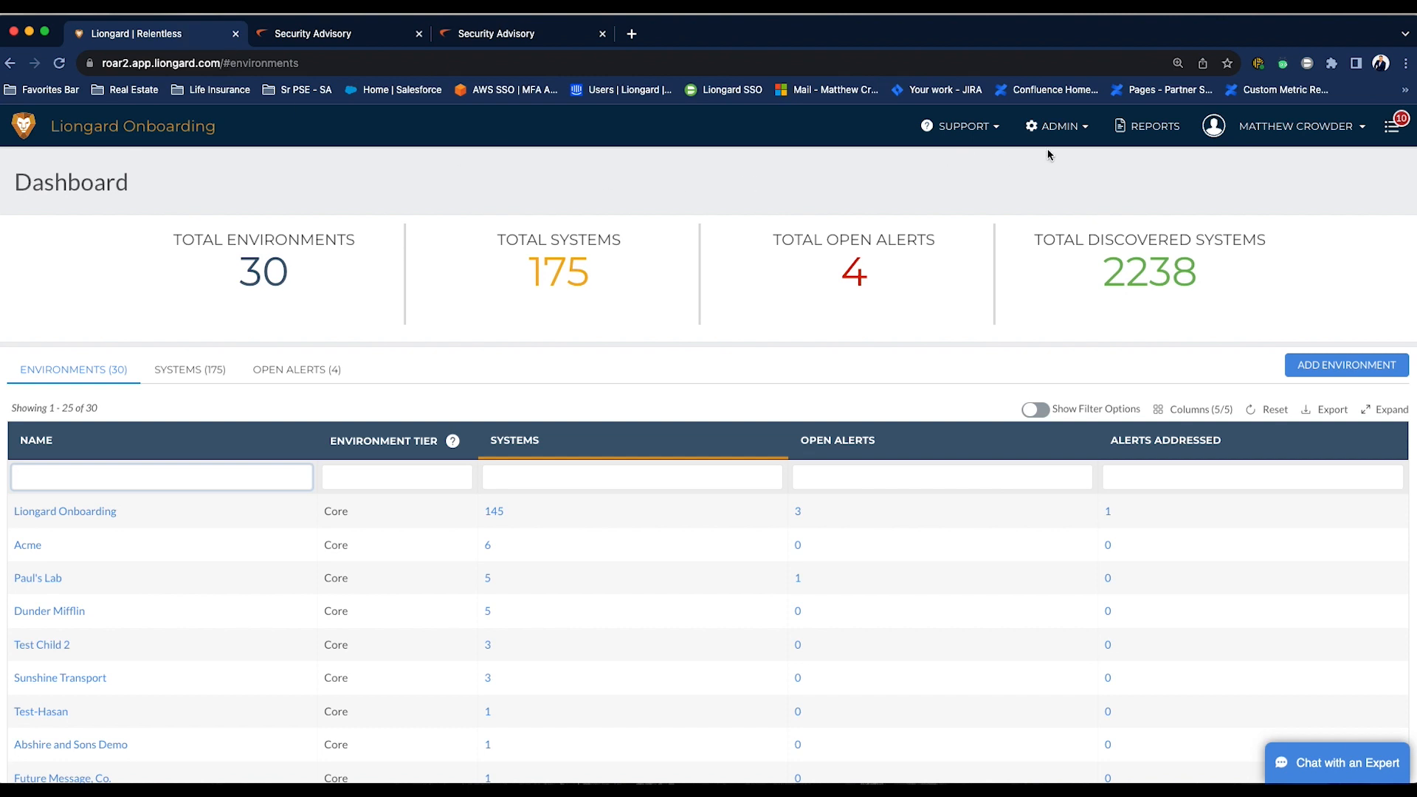
{"action": "left_click", "coordinate": [1153, 140]}
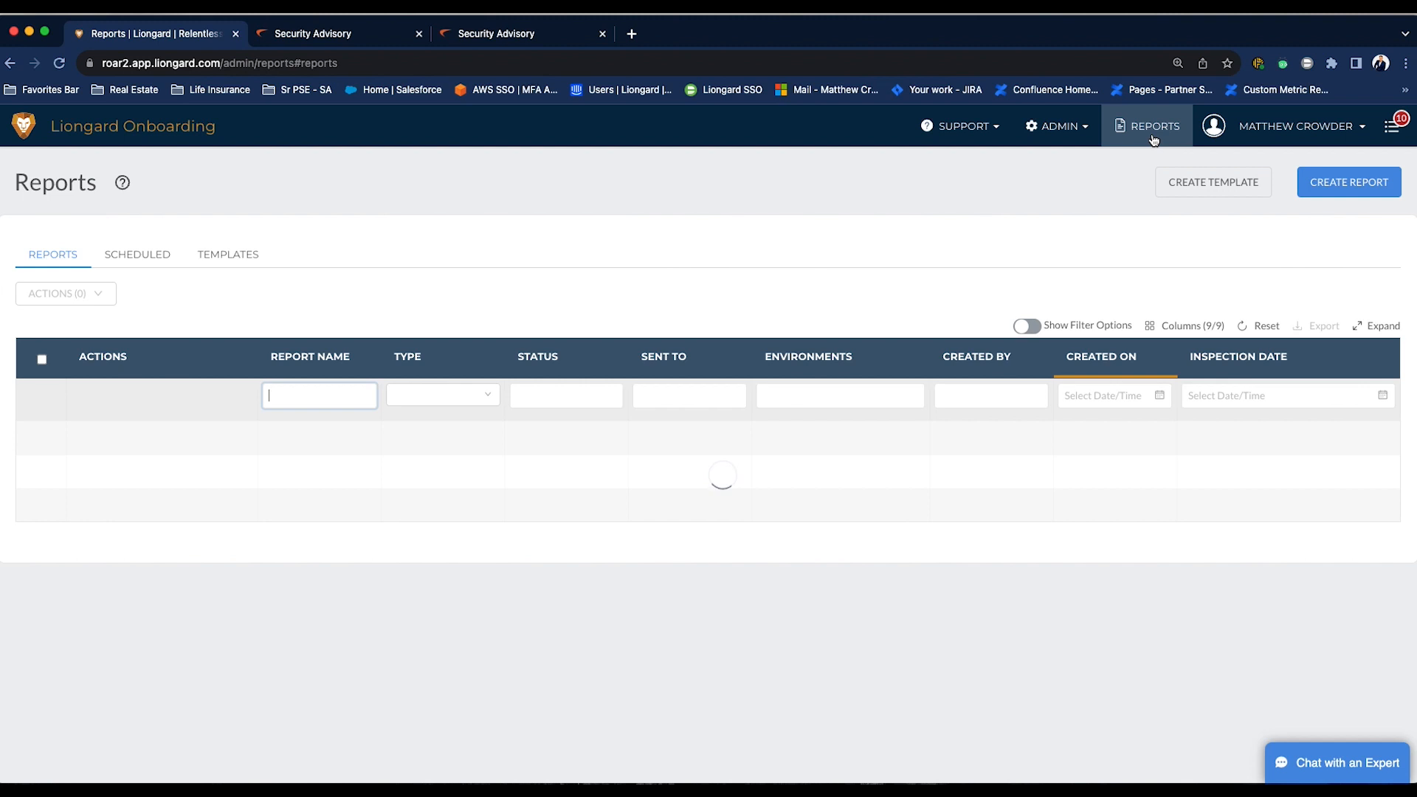
{"action": "left_click", "coordinate": [249, 260]}
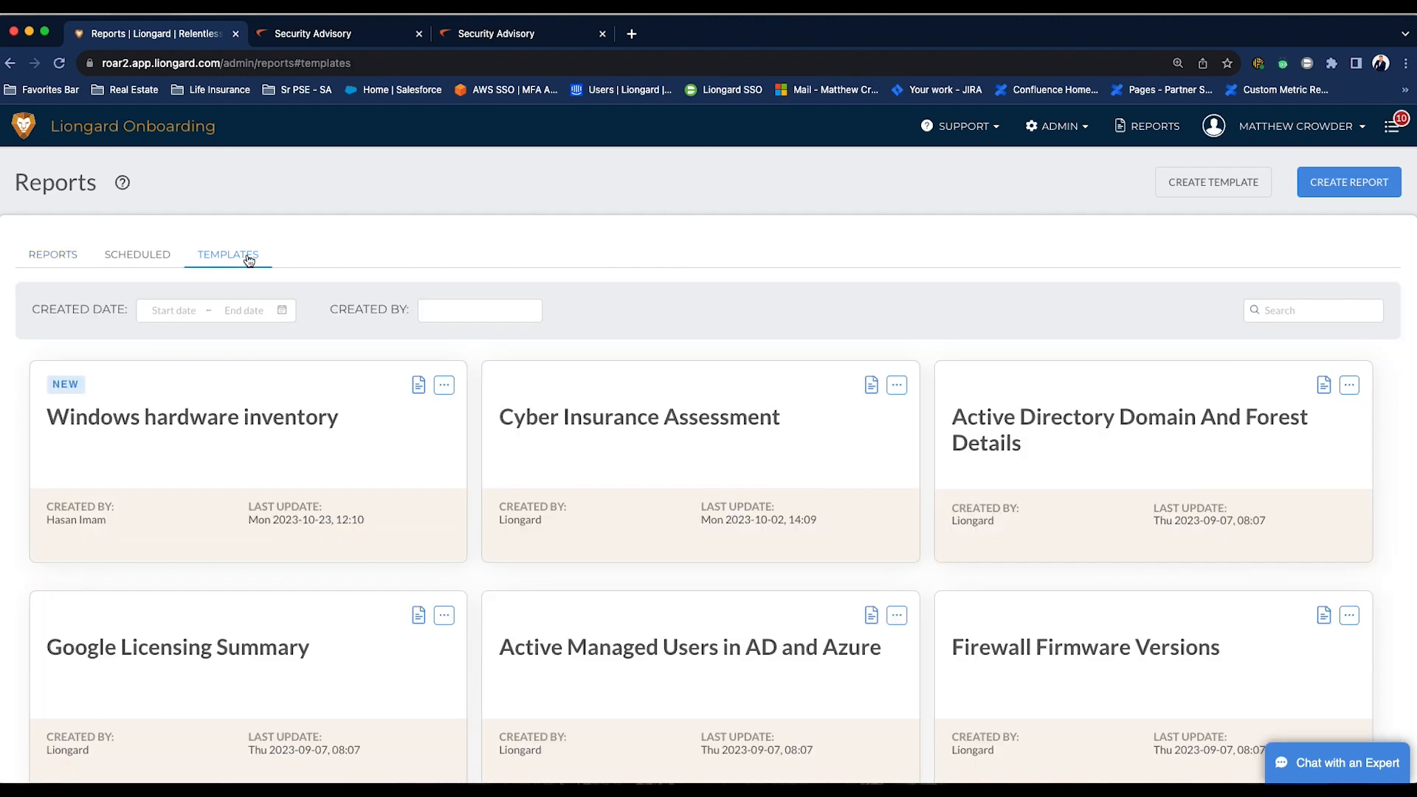
{"action": "left_click", "coordinate": [1308, 313]}
{"action": "type", "text": "F"}
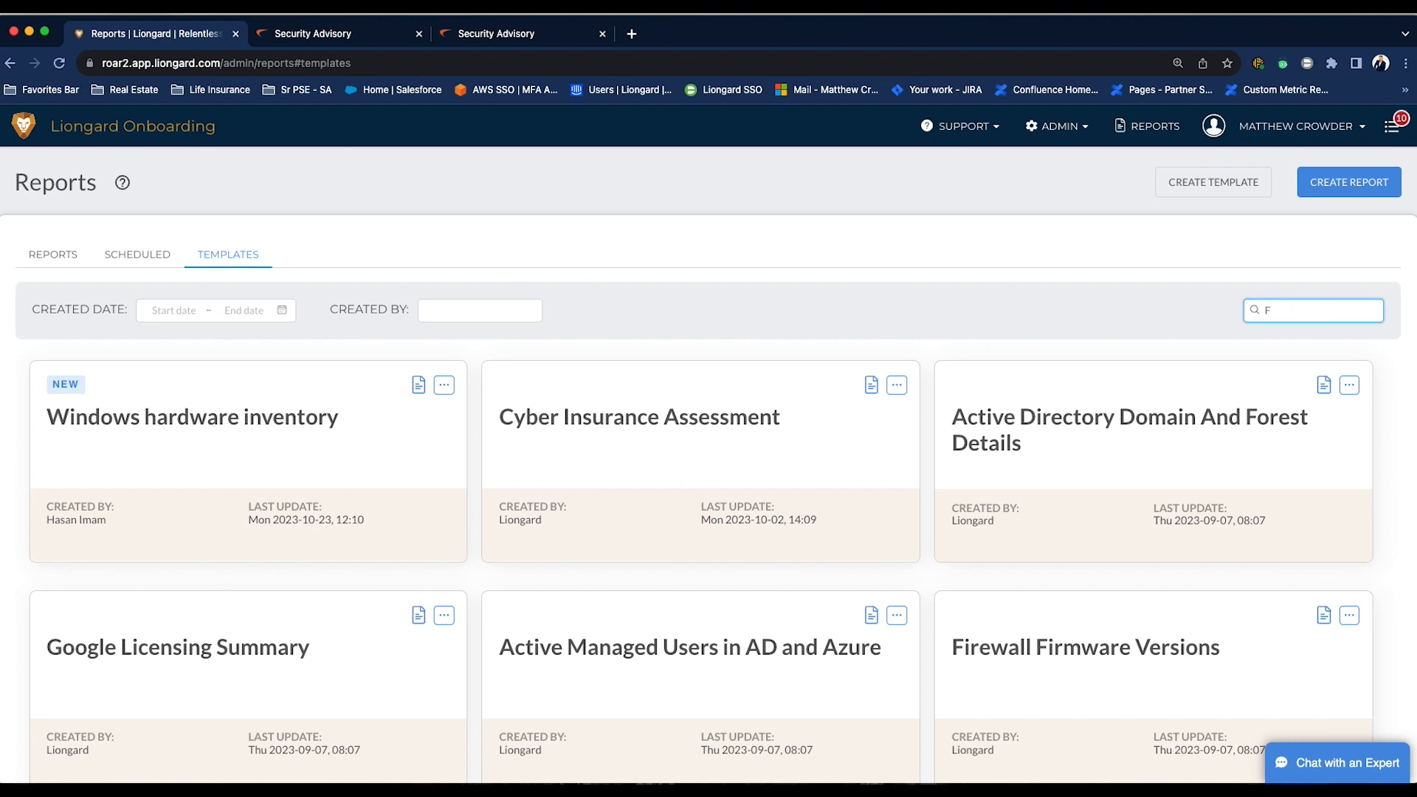
{"action": "type", "text": "irewall"}
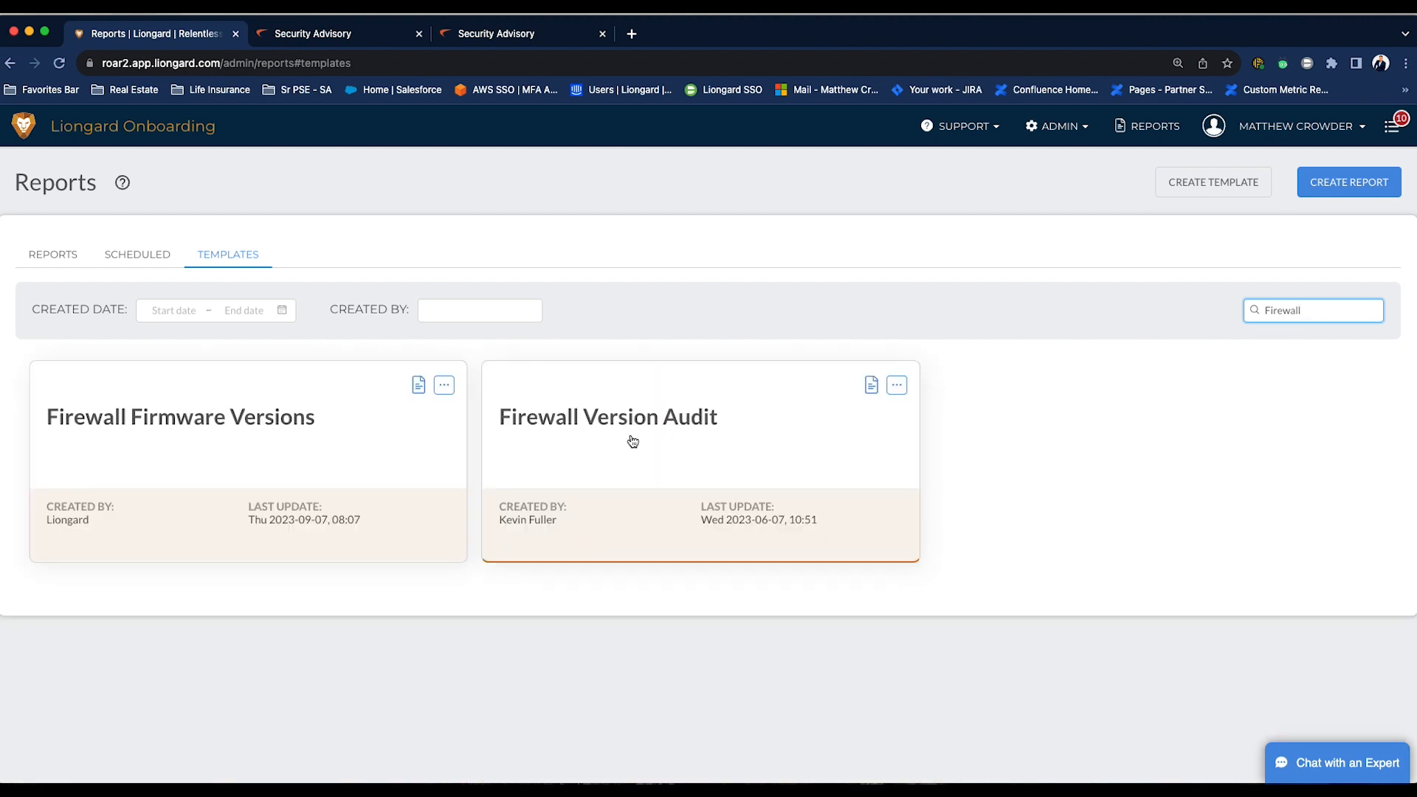
- Open the Firewall Firmware Versions template, collapse the Fortinet section and expand the SonicWall section
{"action": "left_click", "coordinate": [283, 438]}
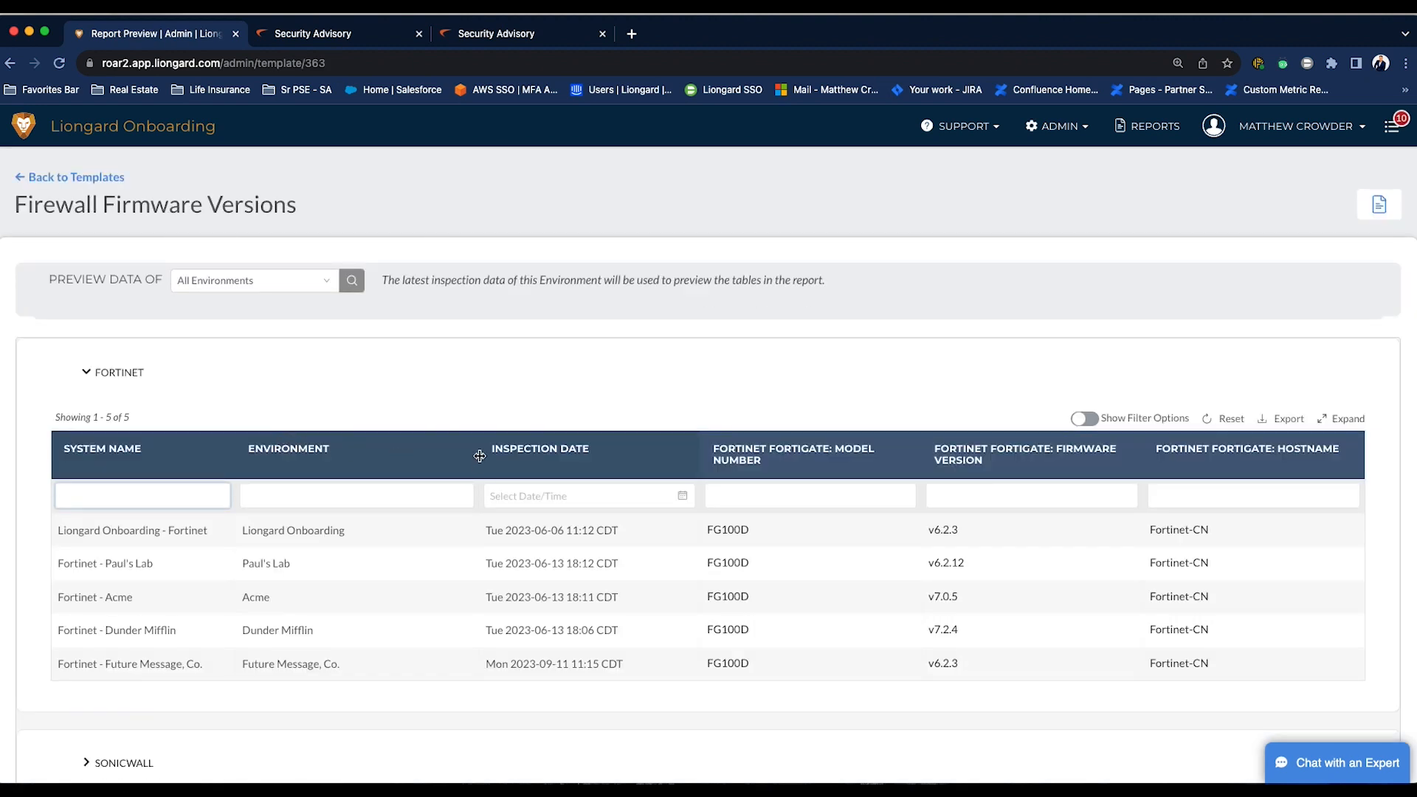
{"action": "left_click", "coordinate": [84, 373]}
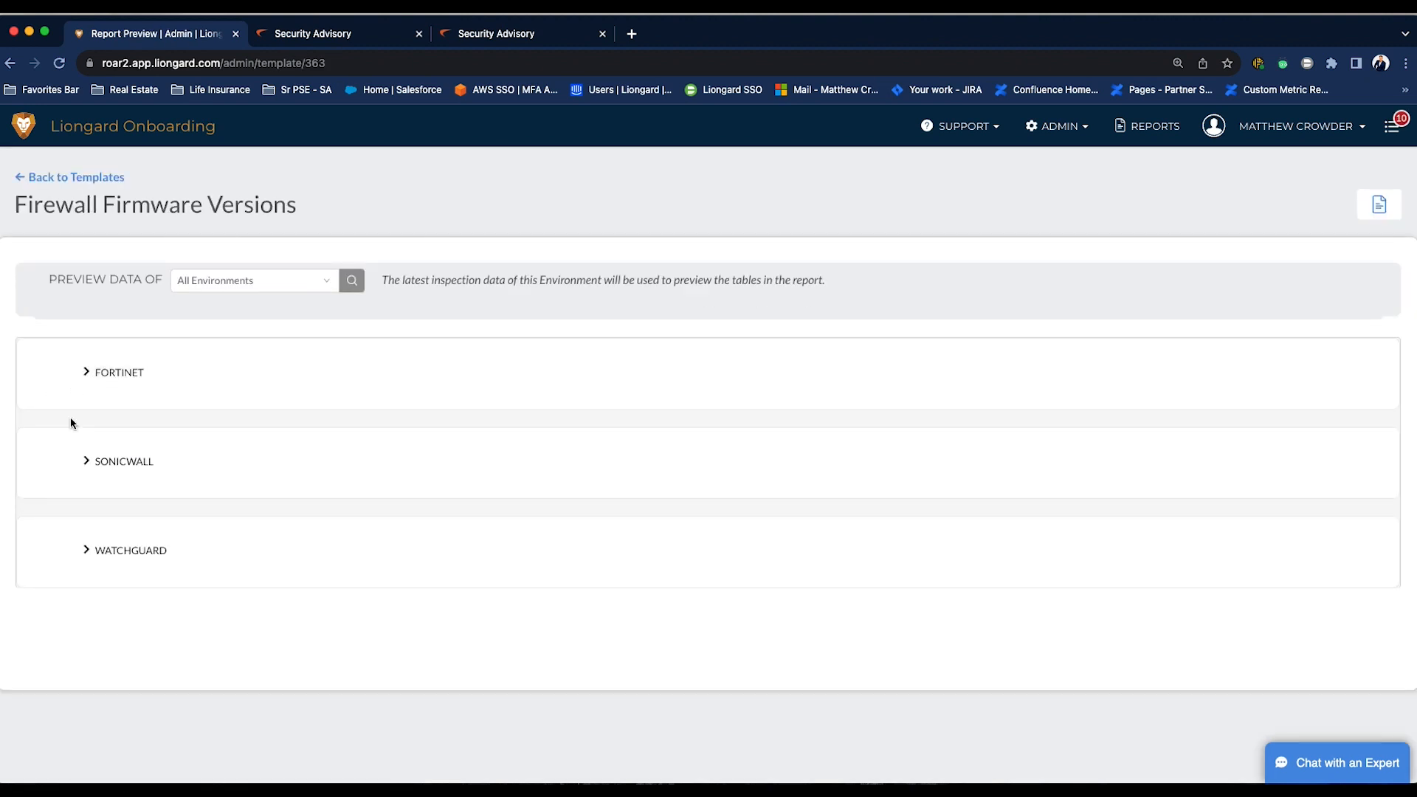
{"action": "left_click", "coordinate": [85, 463]}
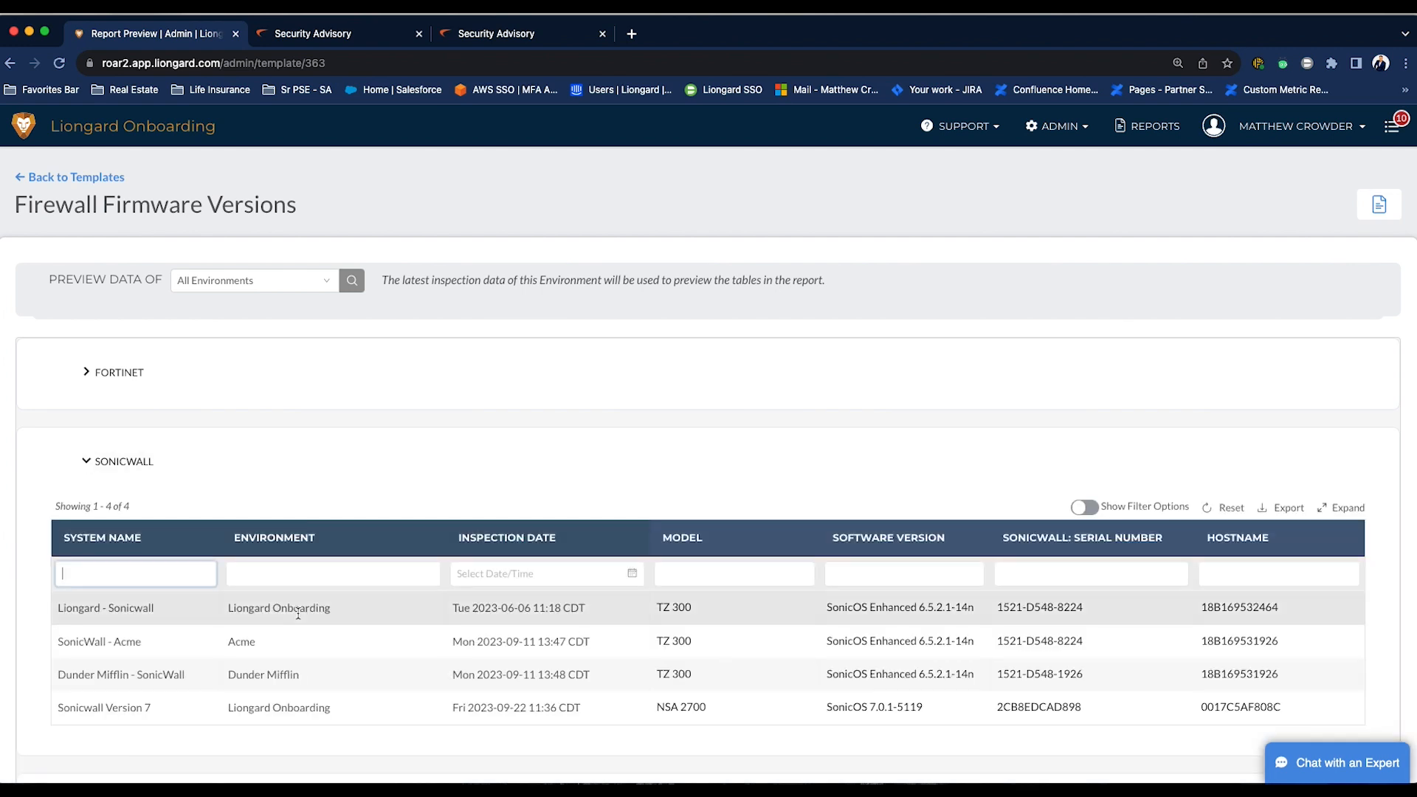
{"action": "scroll", "coordinate": [485, 507], "scroll_direction": "down", "scroll_amount": 3}
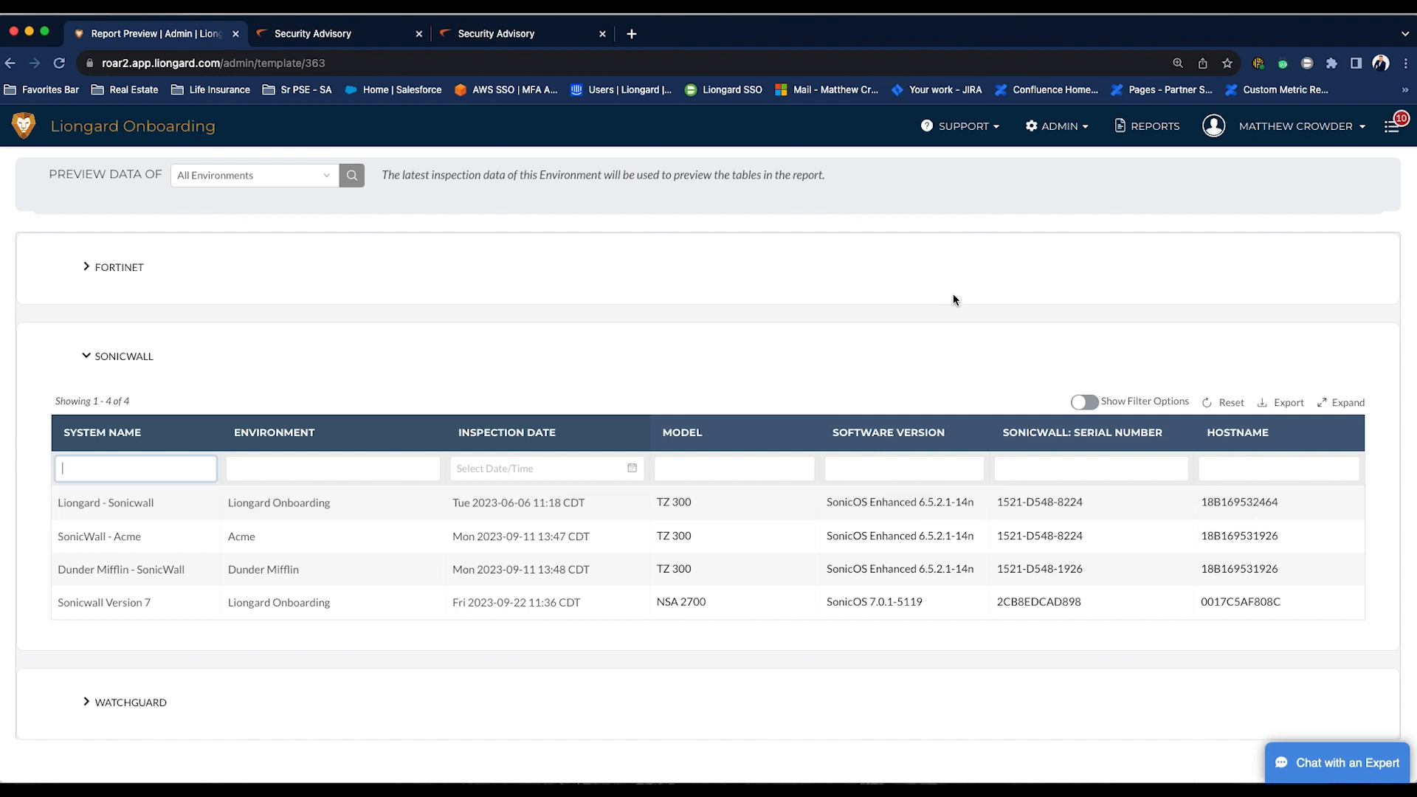
- Start creating a new metric and choose SonicWall as its inspector
{"action": "left_click", "coordinate": [1062, 129]}
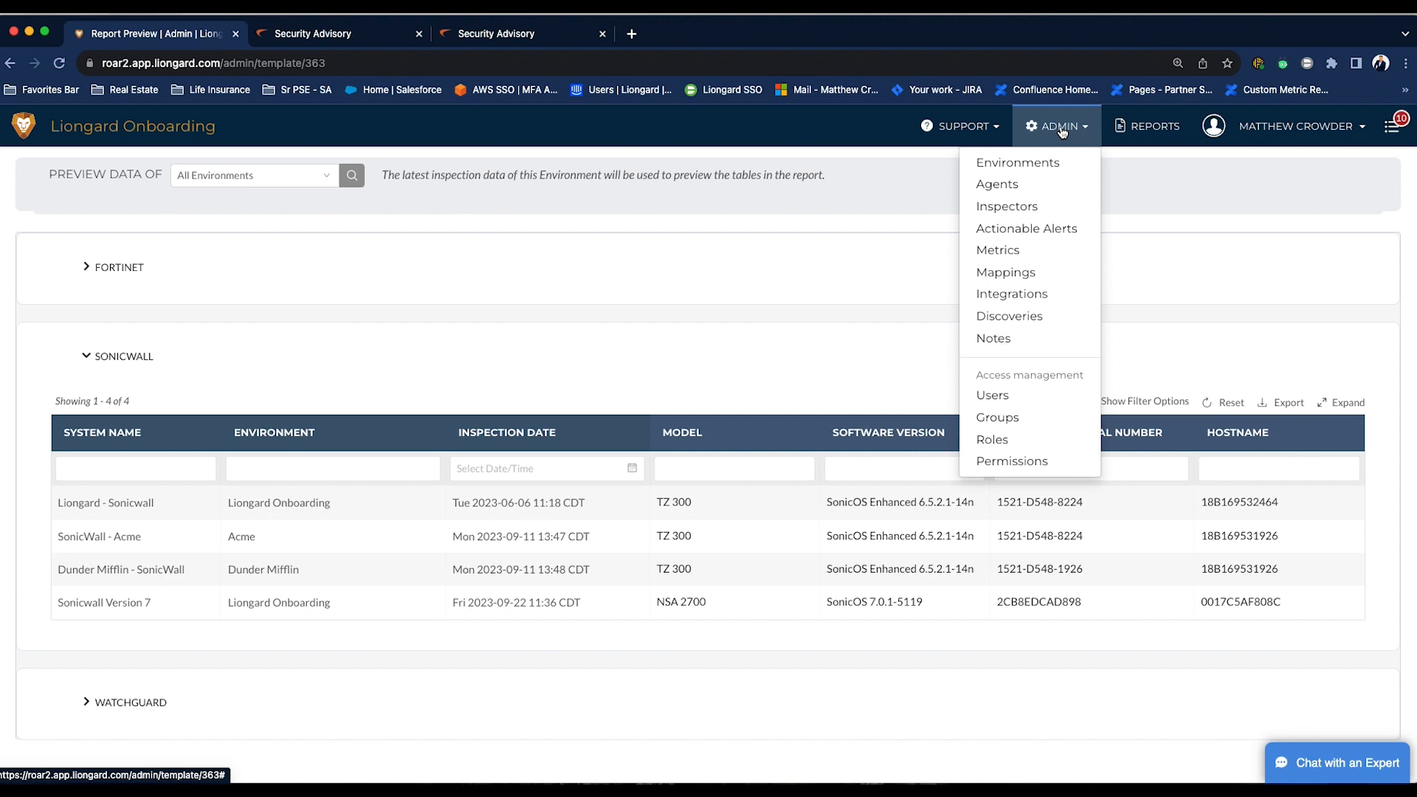
{"action": "left_click", "coordinate": [1036, 256]}
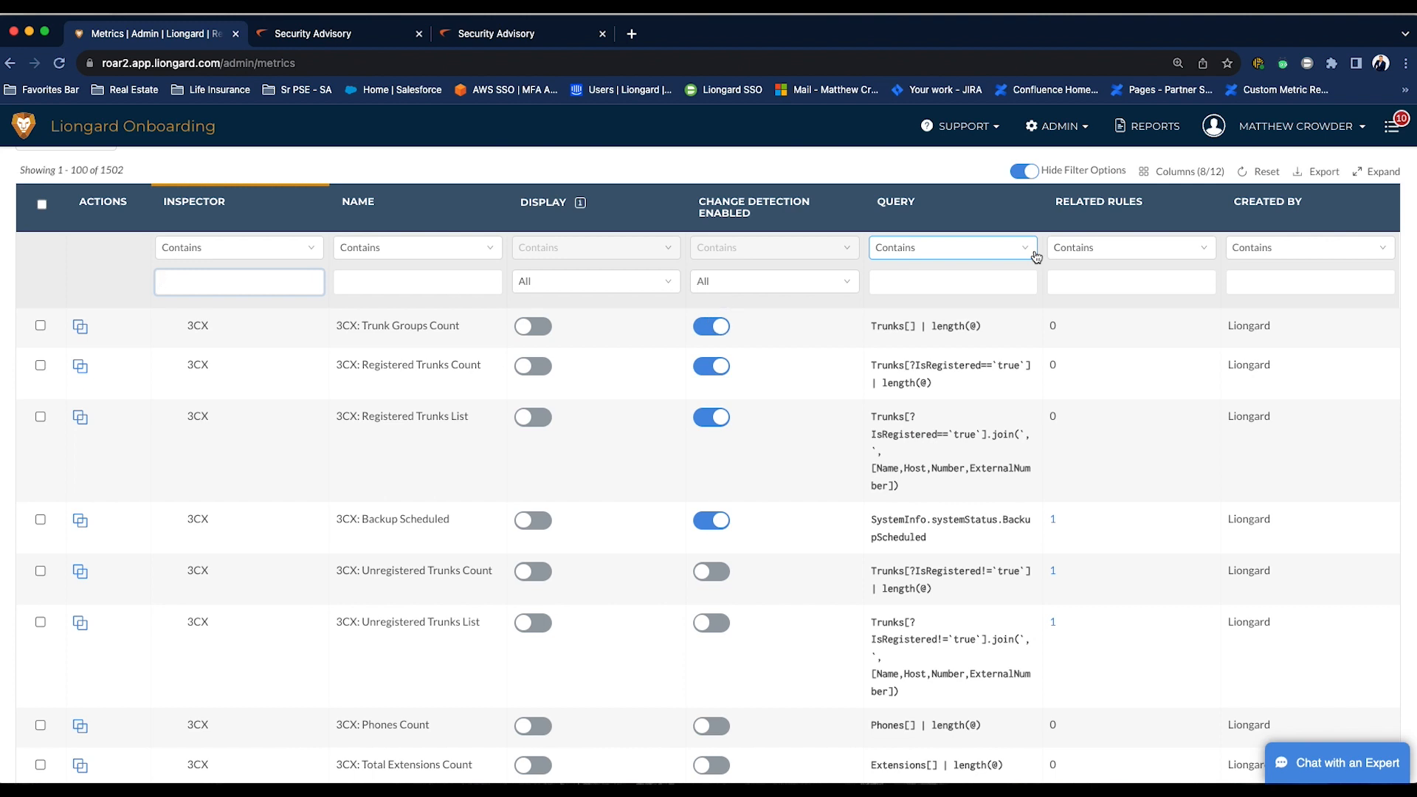
{"action": "scroll", "coordinate": [1036, 256], "scroll_direction": "up", "scroll_amount": 2}
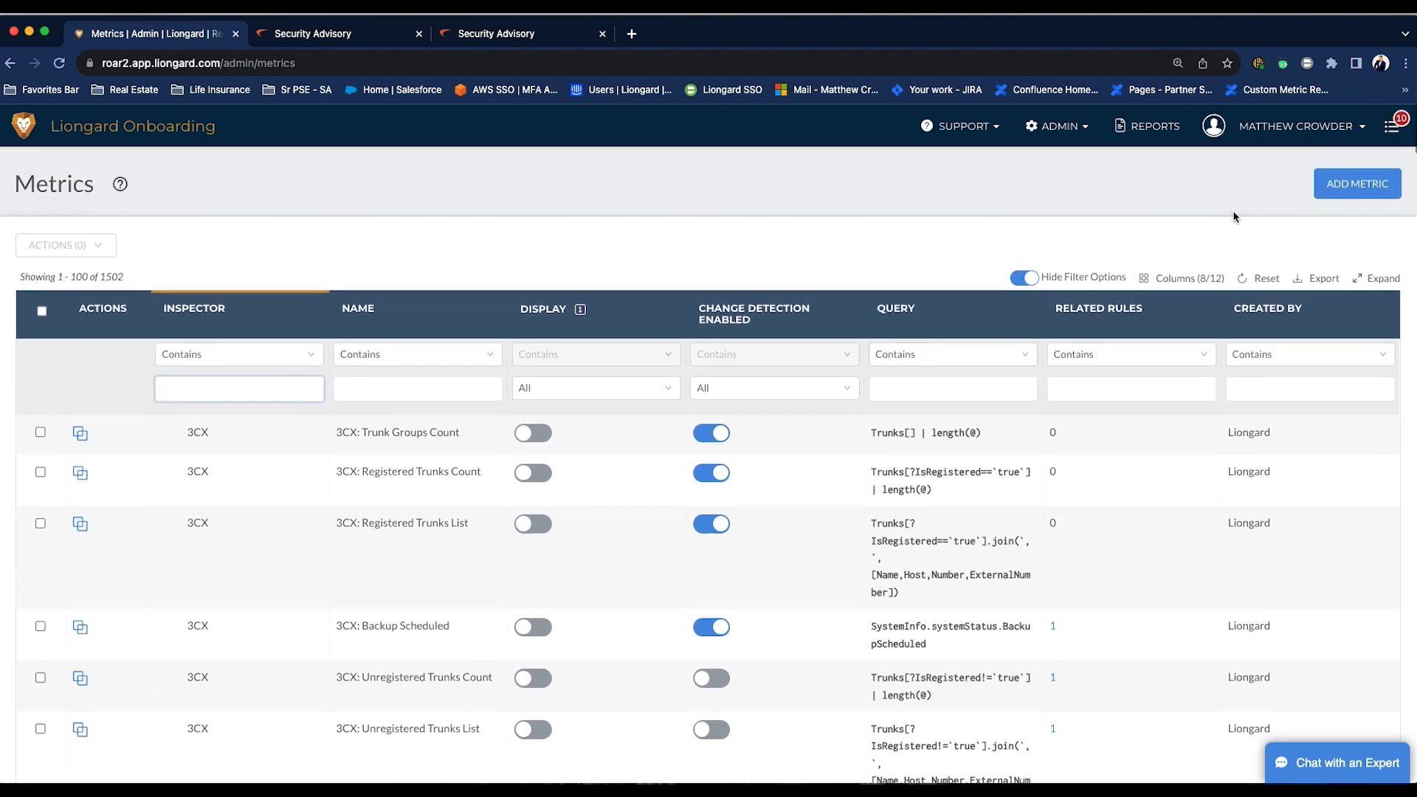
{"action": "left_click", "coordinate": [1362, 189]}
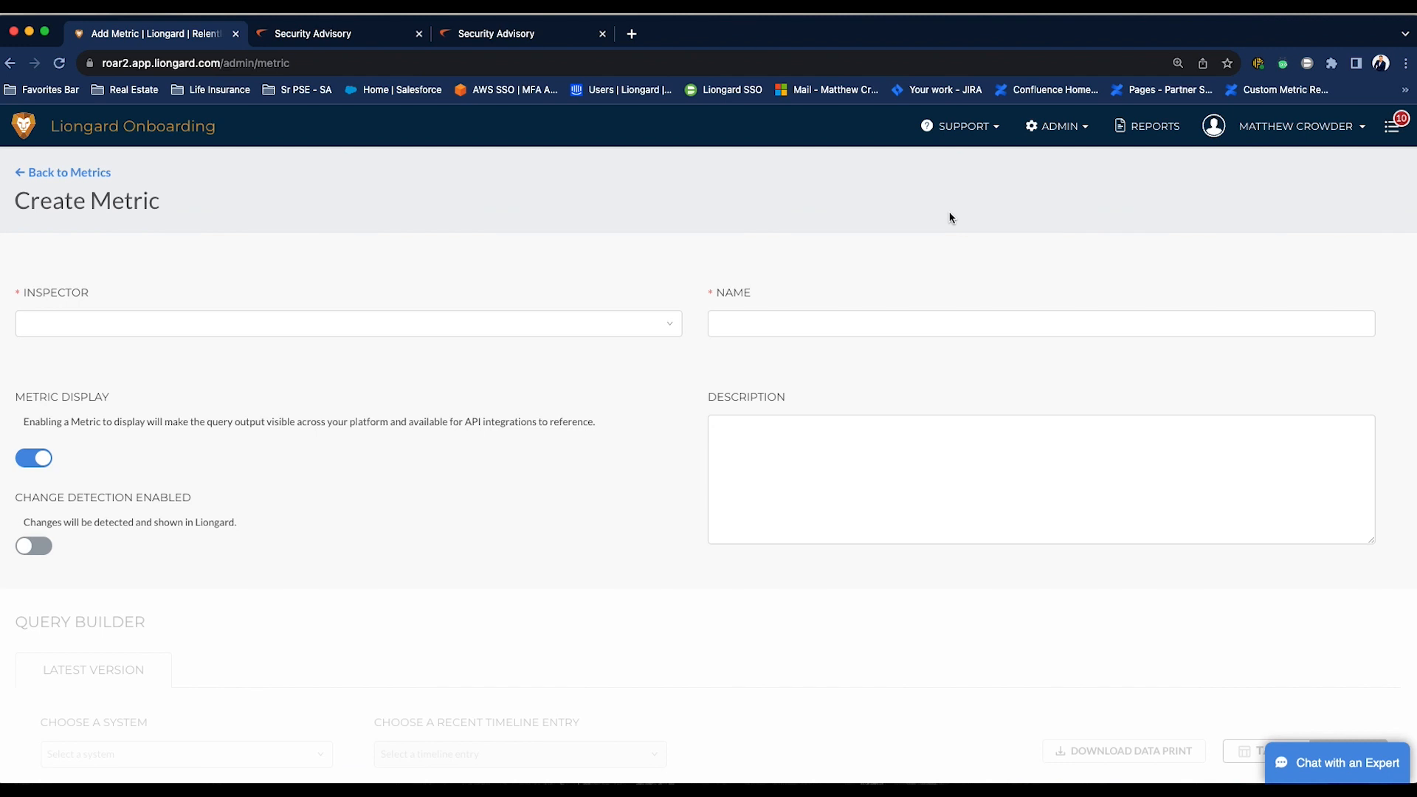
{"action": "left_click", "coordinate": [458, 330]}
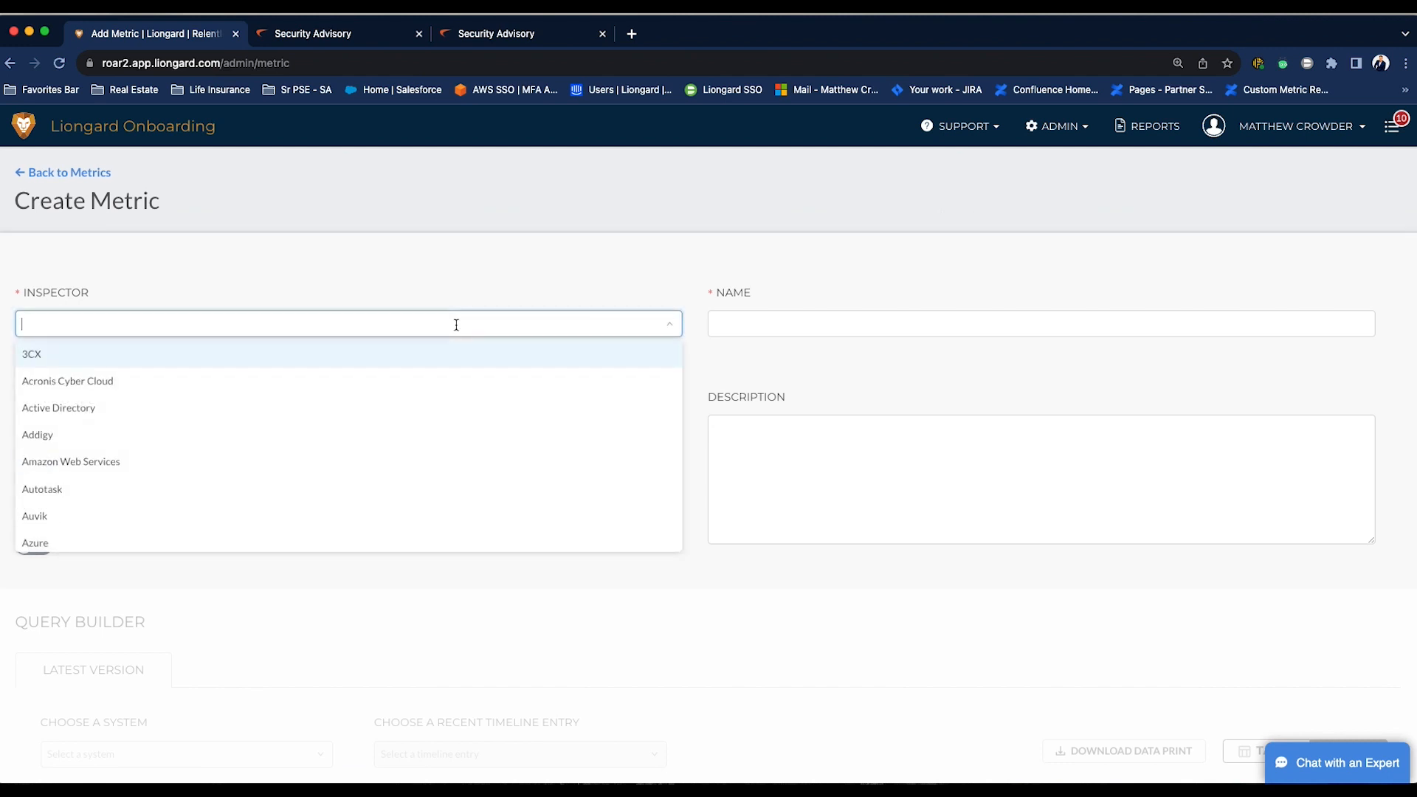
{"action": "type", "text": "sonicwall"}
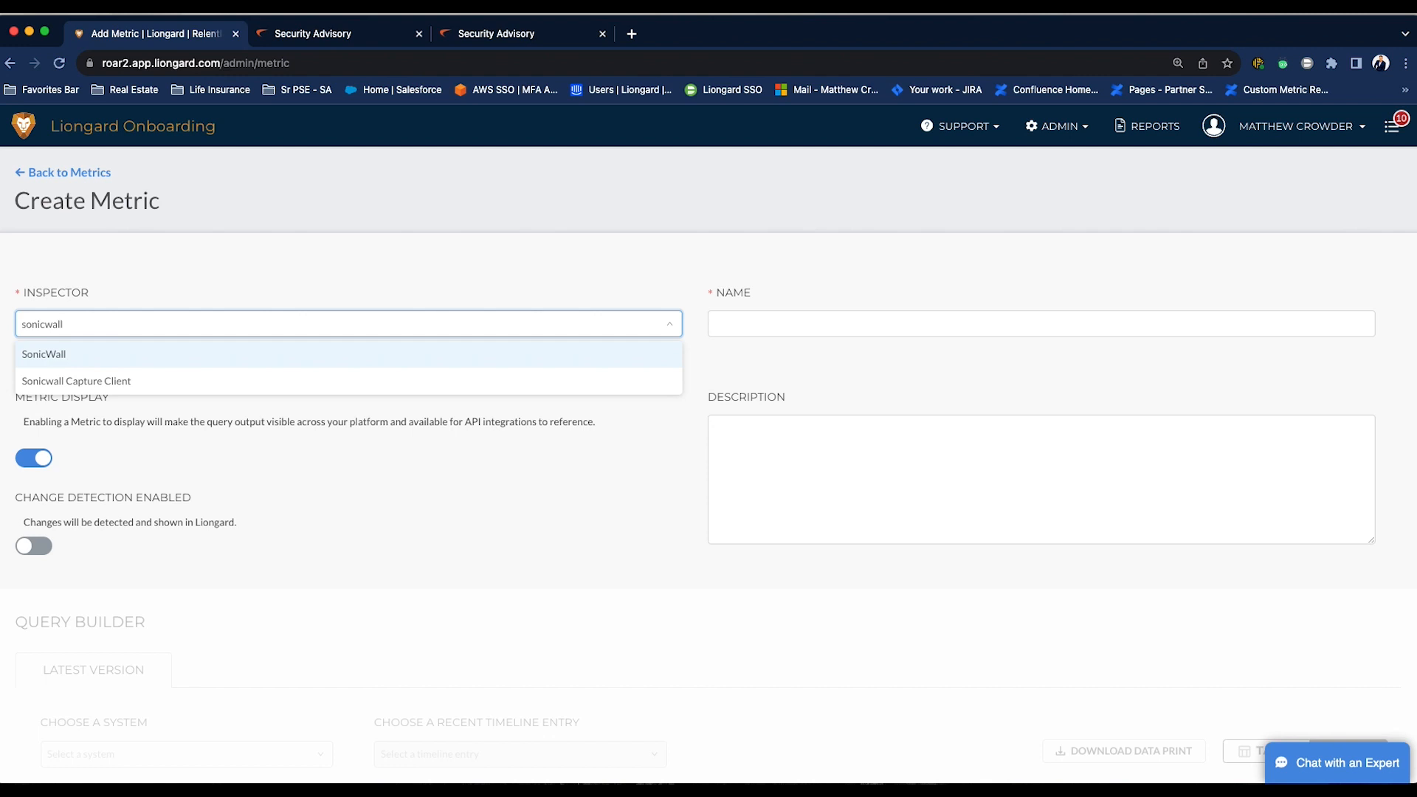
{"action": "left_click", "coordinate": [388, 355]}
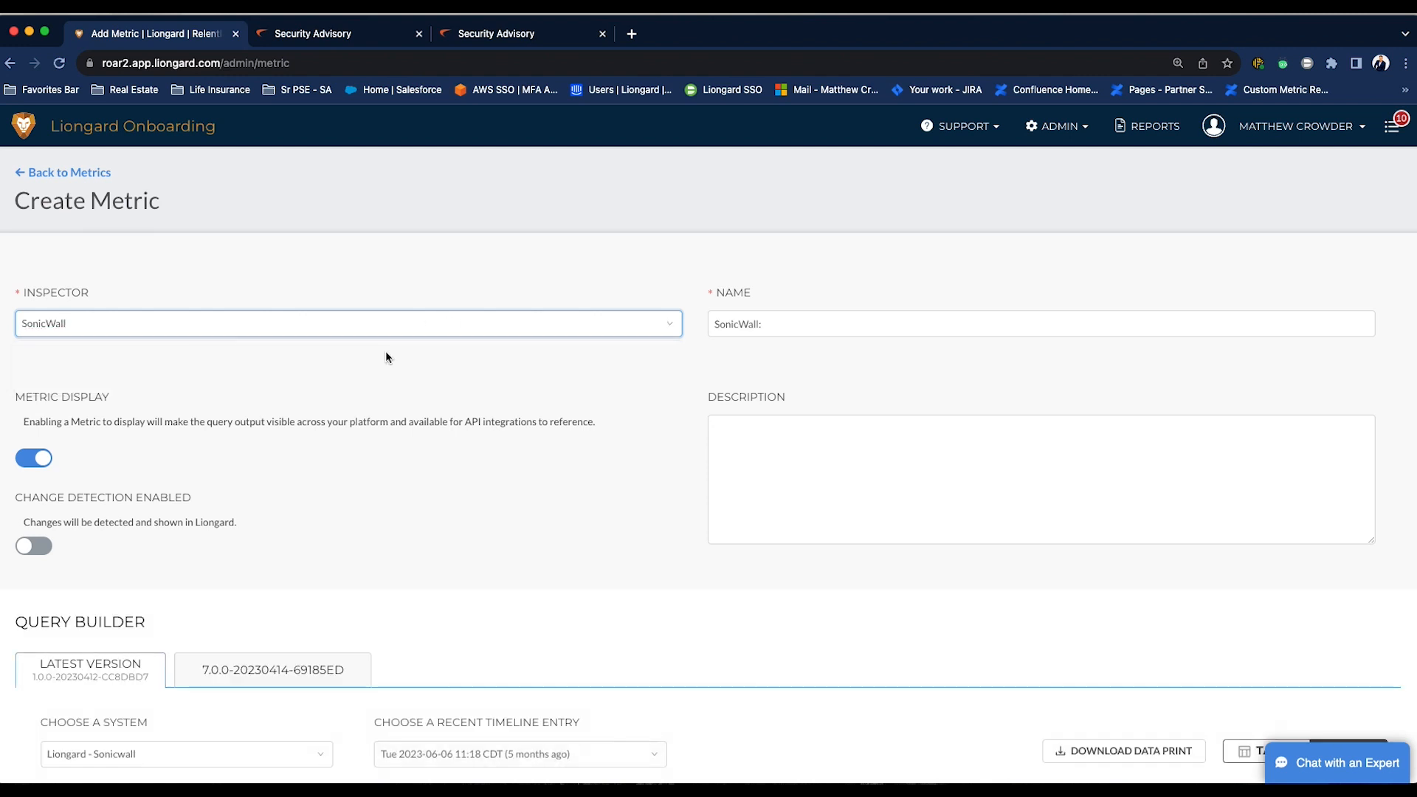
- Name the metric SonicWall: SSL VPN Server WAN Status
{"action": "left_click", "coordinate": [804, 325]}
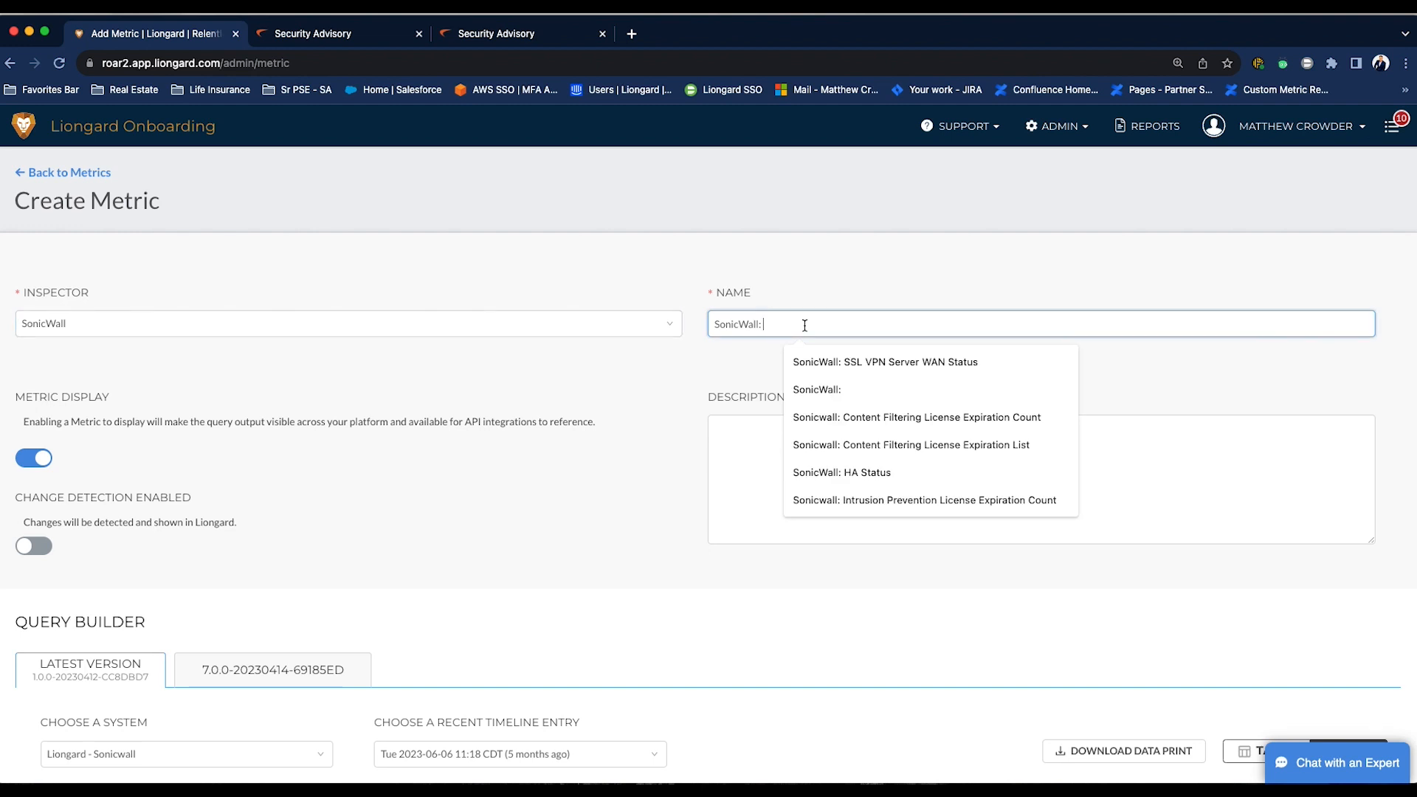
{"action": "left_click", "coordinate": [834, 362]}
{"action": "left_click", "coordinate": [834, 362]}
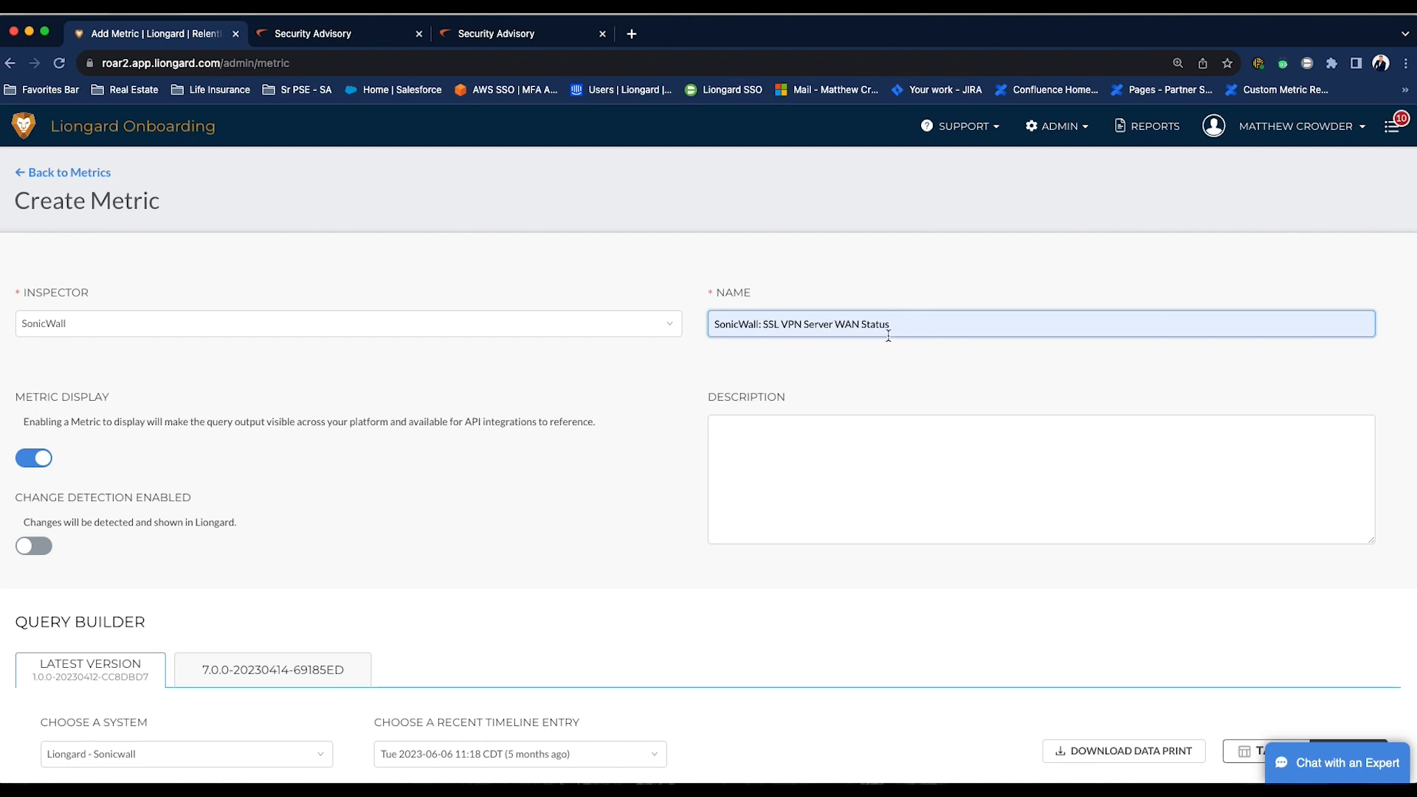
- Set the data print query to SslVpn.SslVpnServer.AccessWan
{"action": "scroll", "coordinate": [674, 387], "scroll_direction": "down", "scroll_amount": 1}
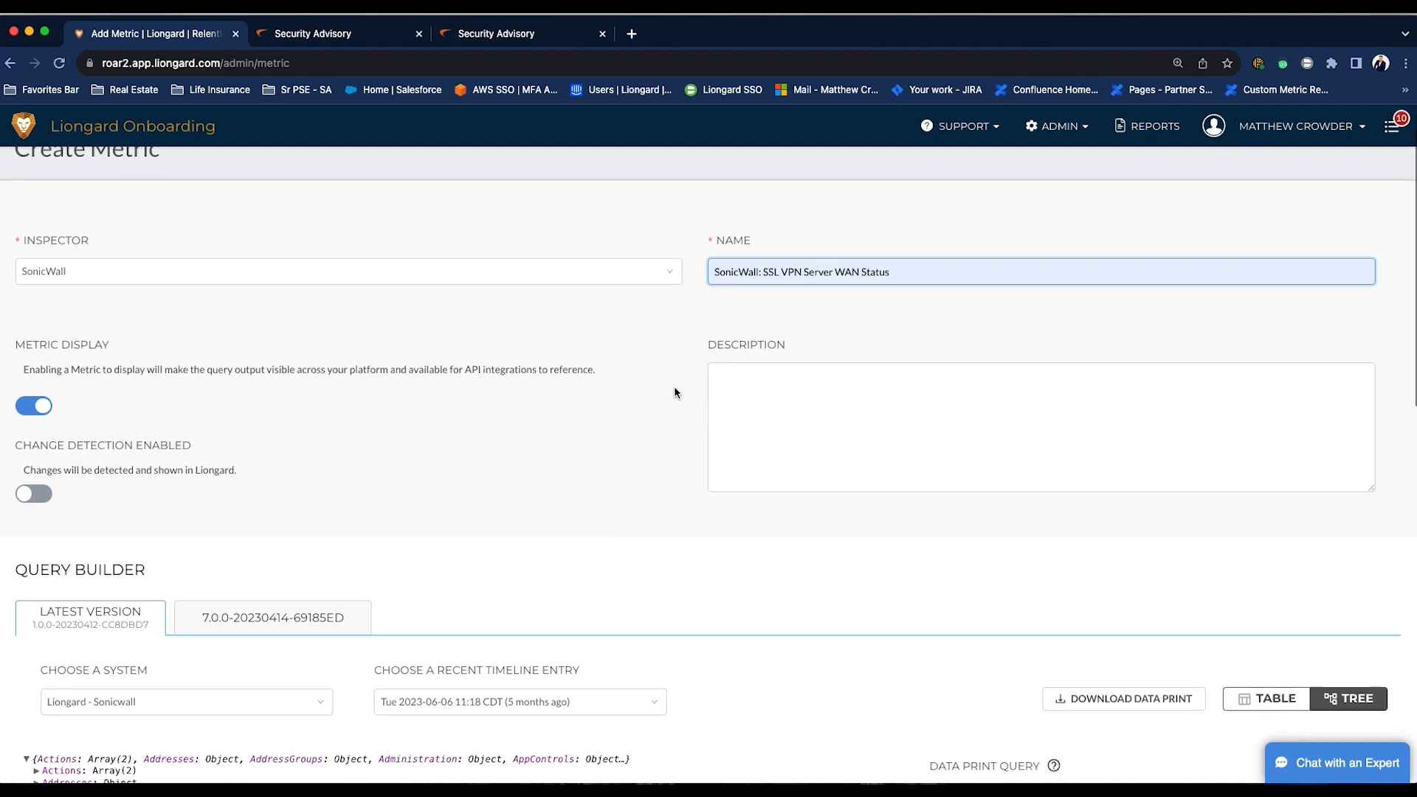
{"action": "scroll", "coordinate": [675, 391], "scroll_direction": "down", "scroll_amount": 5}
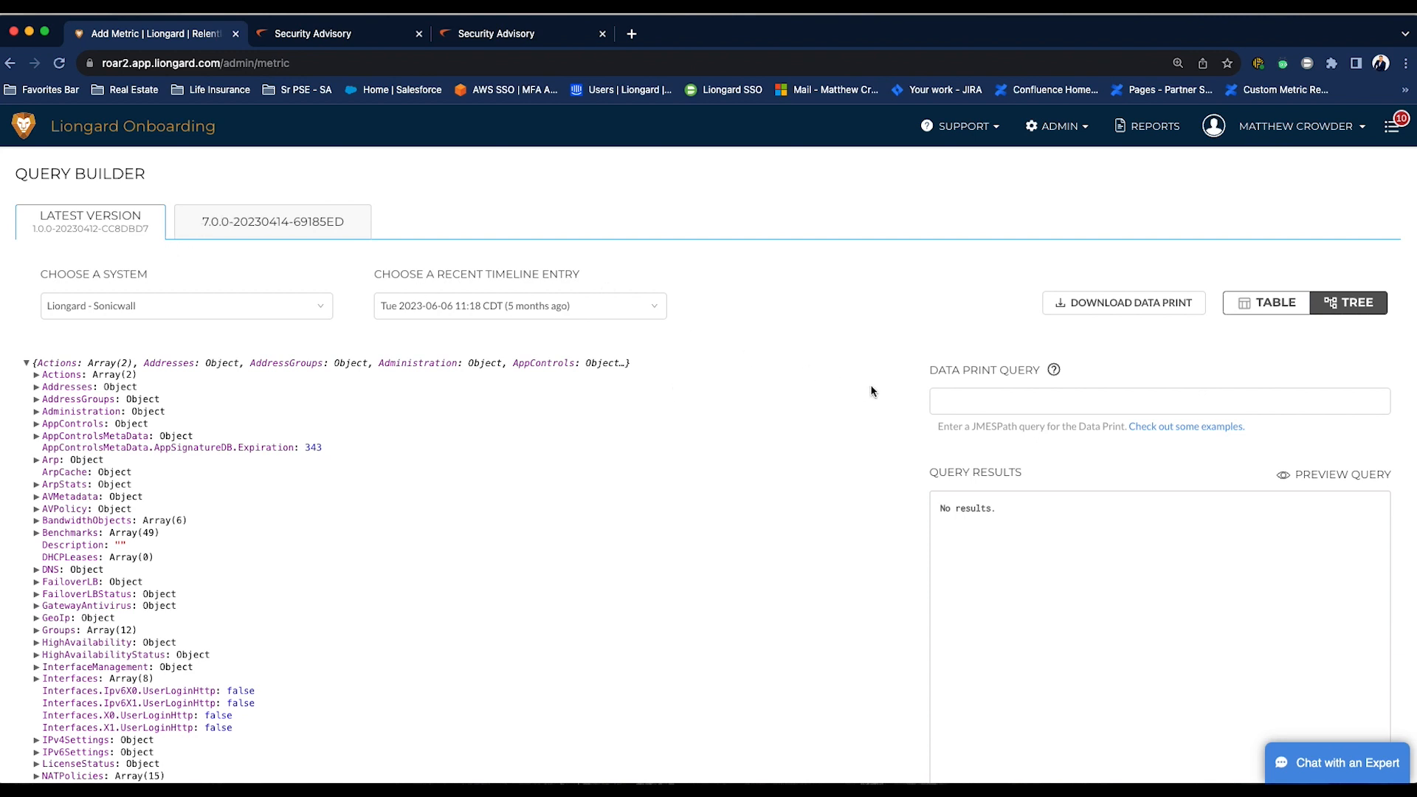
{"action": "left_click", "coordinate": [952, 398]}
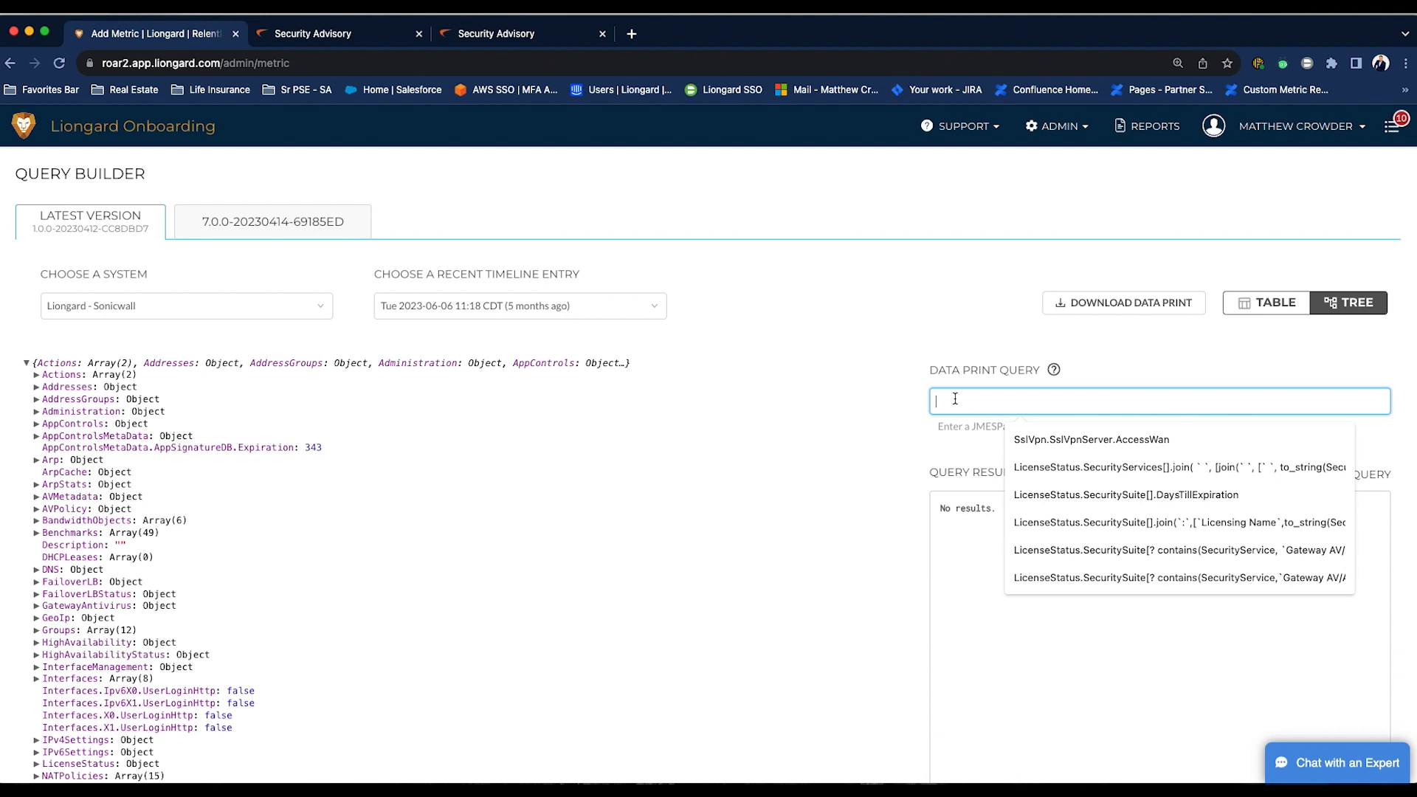
{"action": "left_click", "coordinate": [1045, 440]}
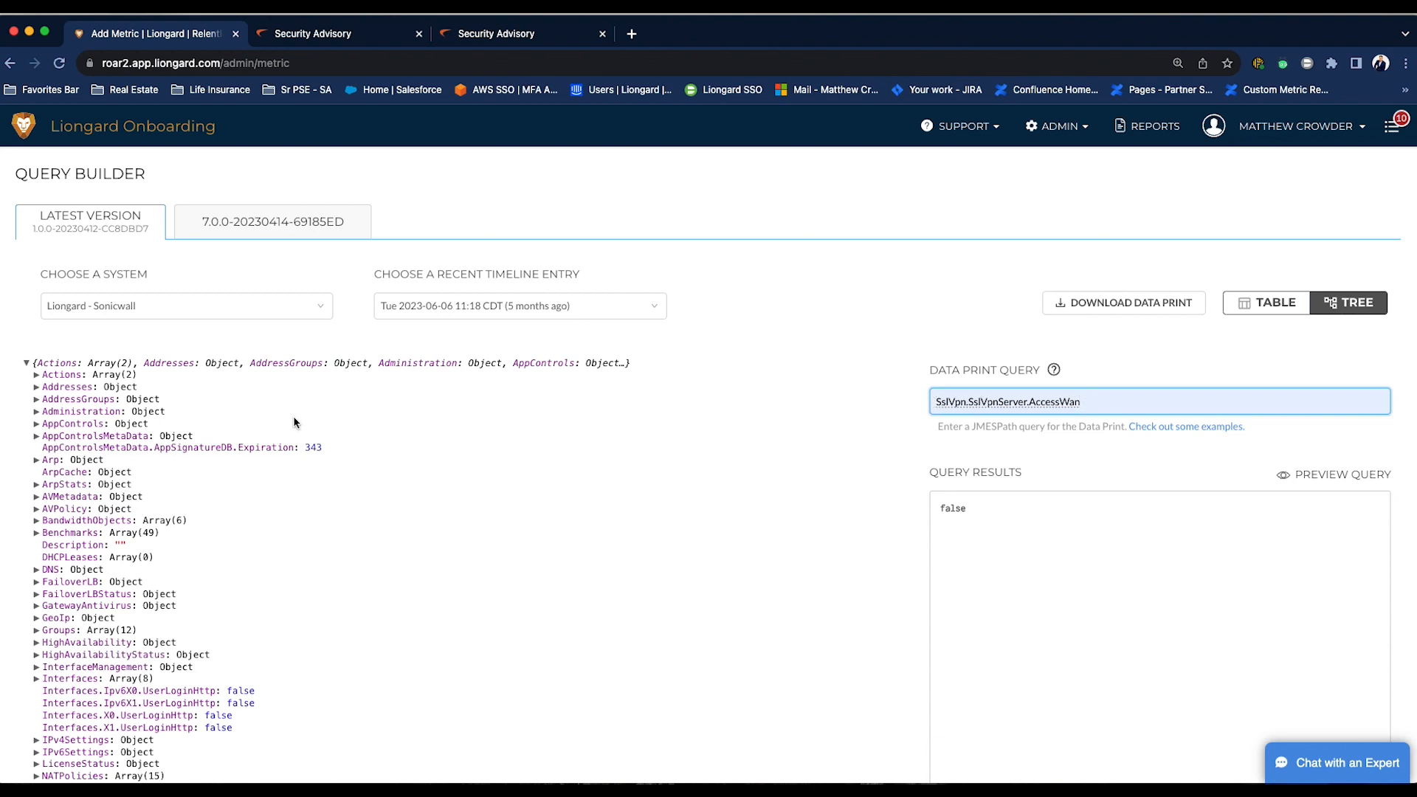
- Expand SslVpn and SslVpnServer in the data tree to examine the AccessWan field
{"action": "scroll", "coordinate": [201, 461], "scroll_direction": "down", "scroll_amount": 5}
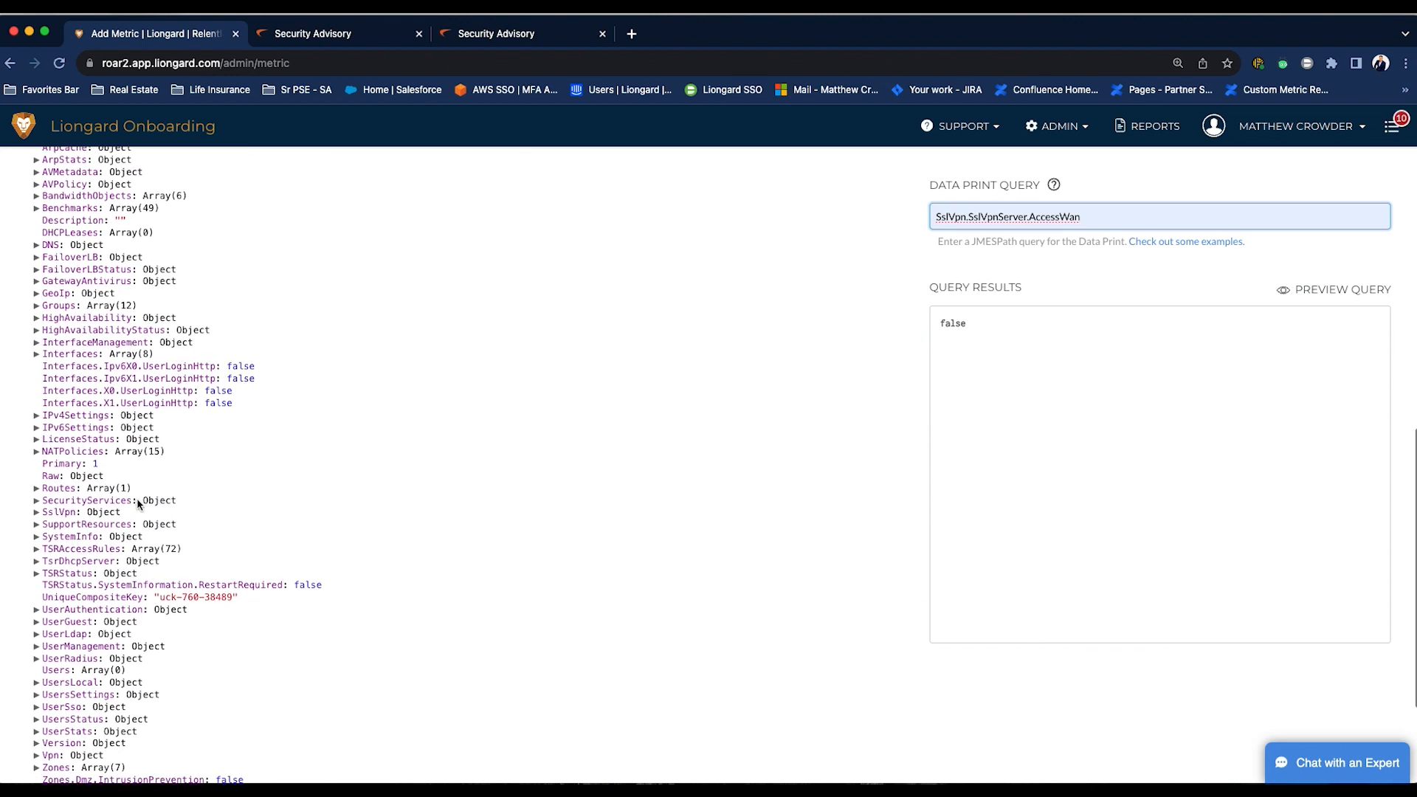
{"action": "left_click", "coordinate": [45, 510]}
{"action": "left_click_drag", "start_coordinate": [43, 510], "coordinate": [85, 517]}
{"action": "scroll", "coordinate": [95, 516], "scroll_direction": "down", "scroll_amount": 2}
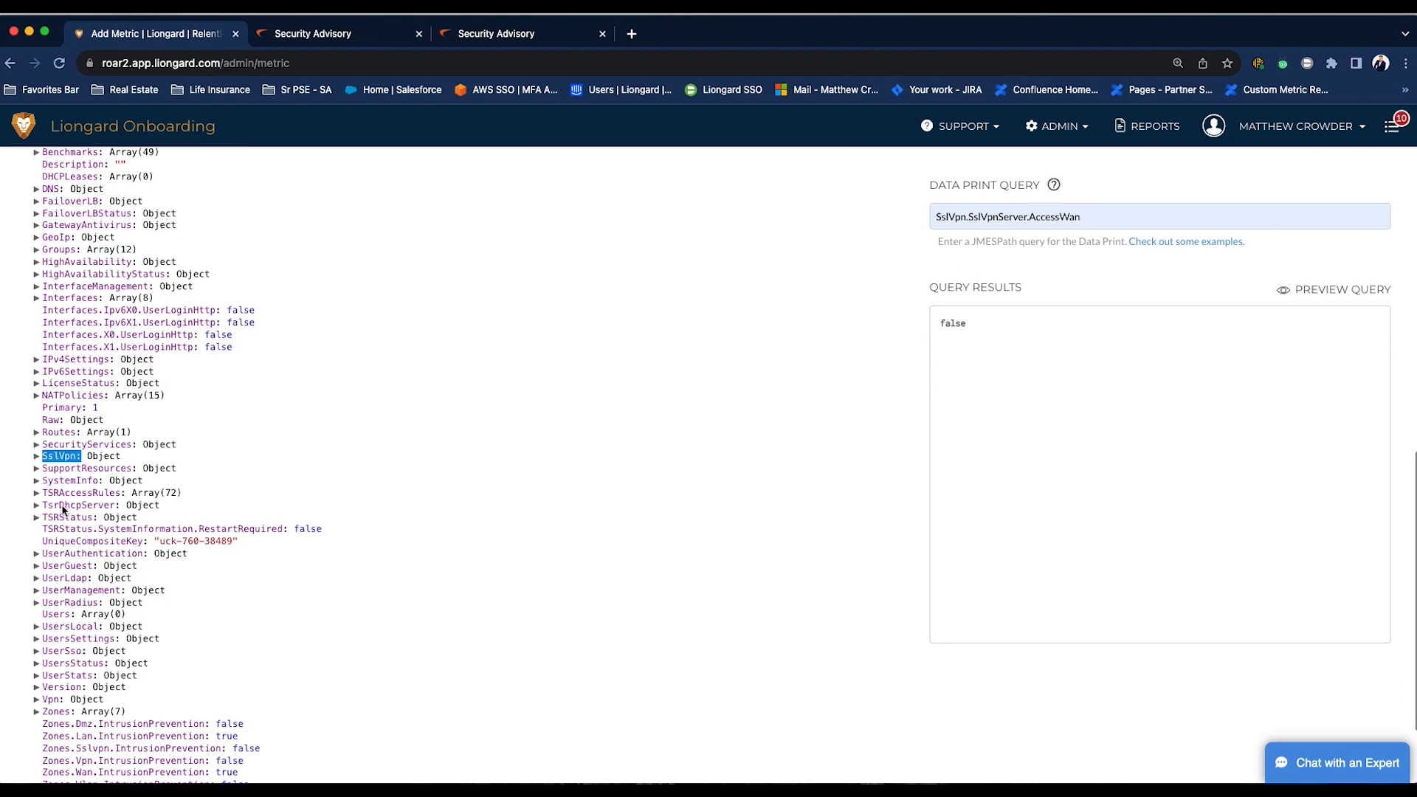
{"action": "left_click", "coordinate": [37, 456]}
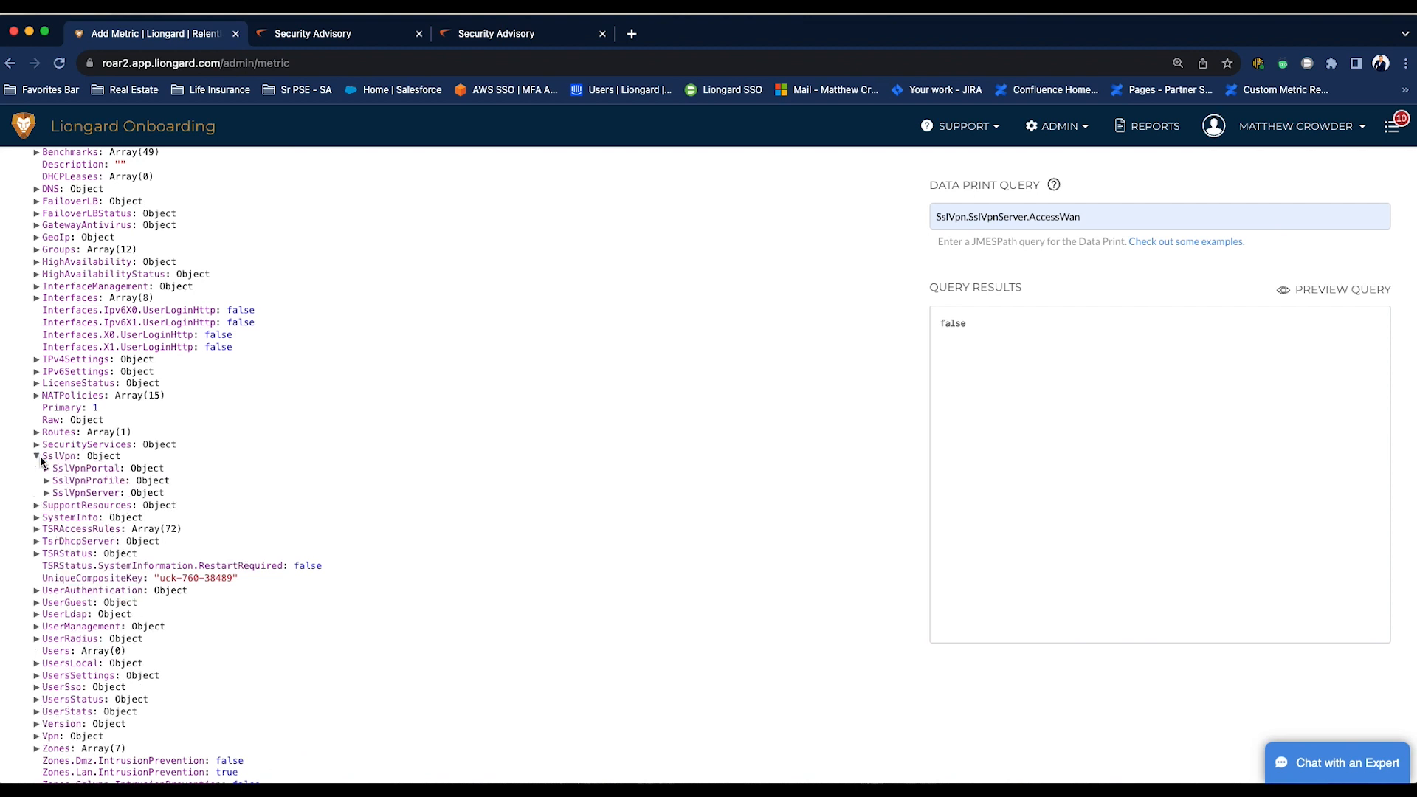
{"action": "left_click_drag", "start_coordinate": [101, 499], "coordinate": [130, 493]}
{"action": "left_click", "coordinate": [48, 492]}
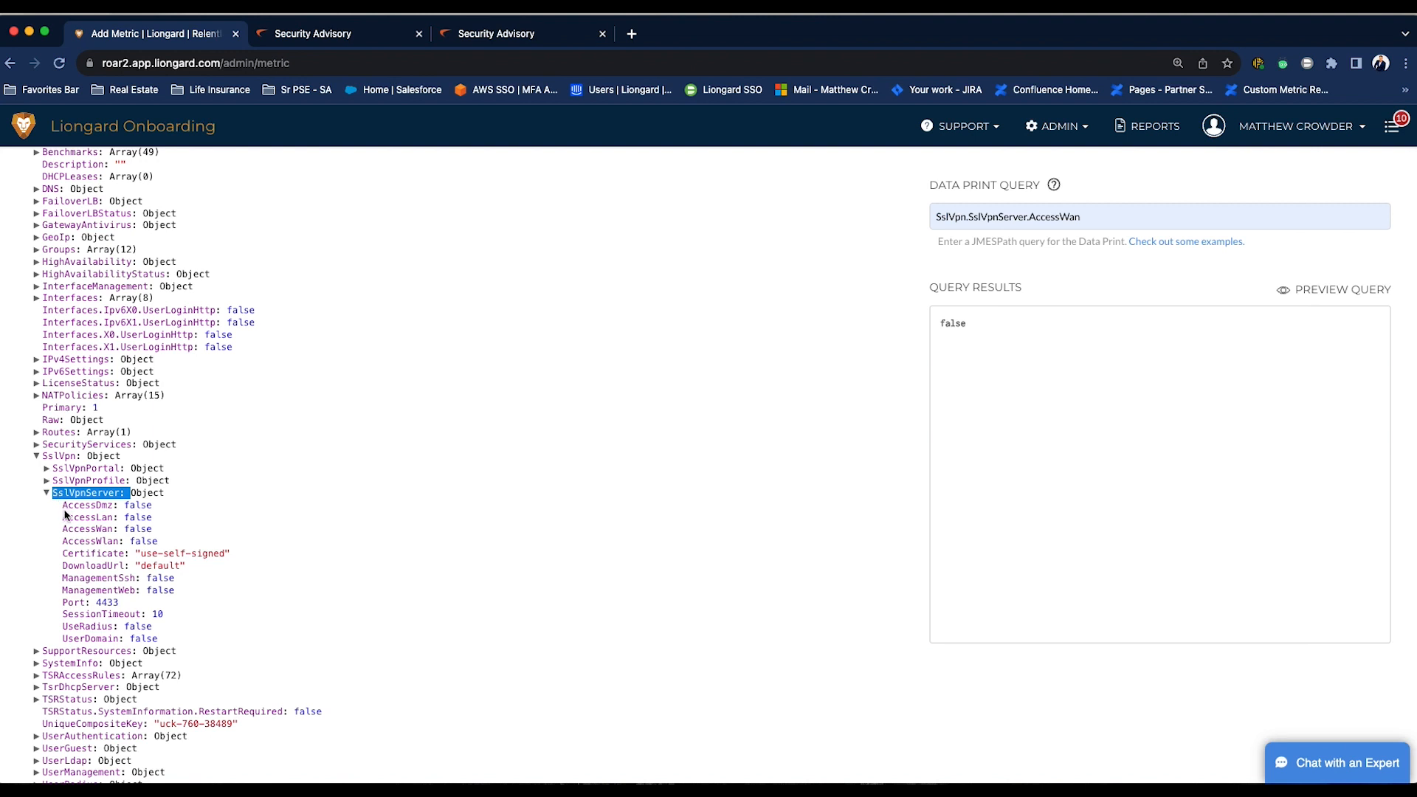
{"action": "left_click_drag", "start_coordinate": [63, 529], "coordinate": [125, 534]}
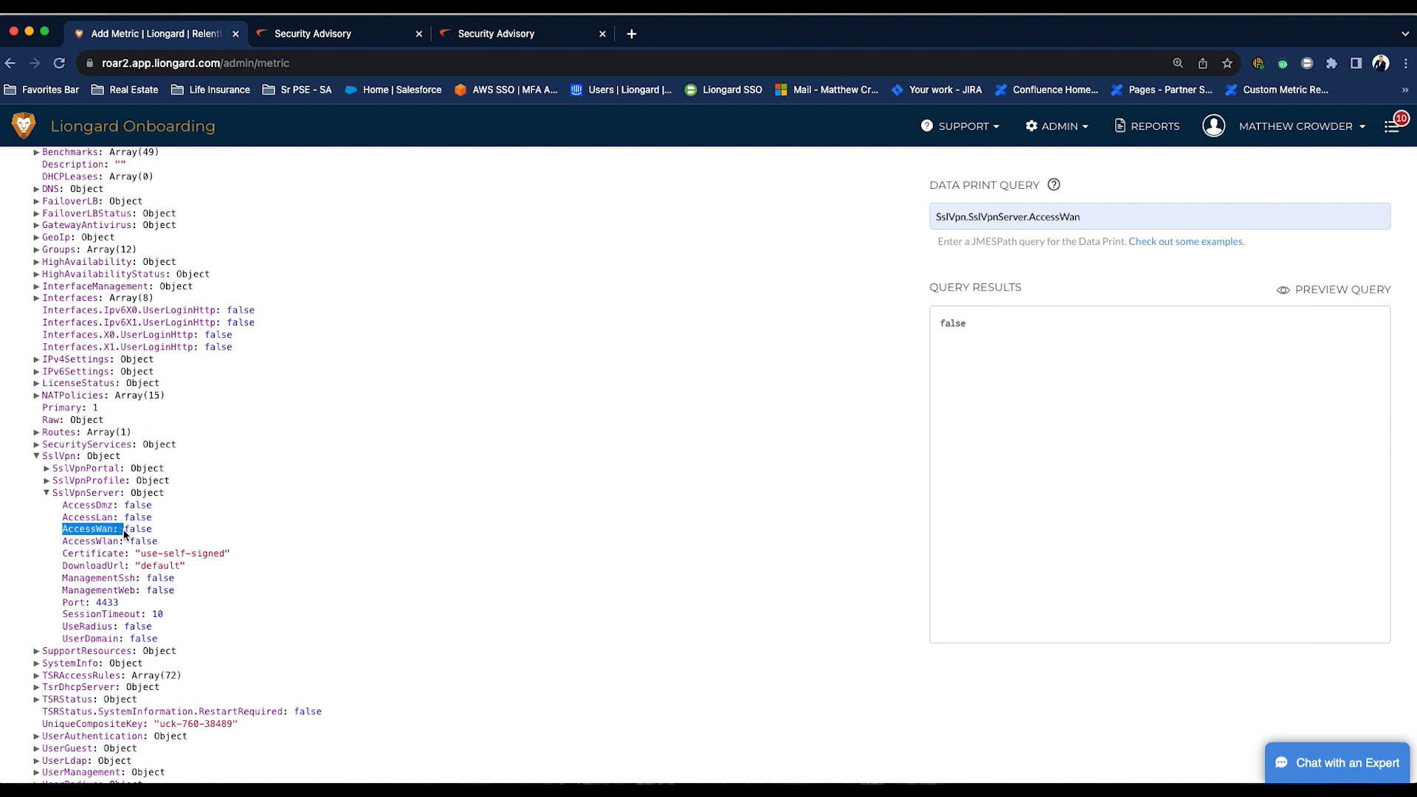
{"action": "left_click", "coordinate": [223, 528]}
{"action": "scroll", "coordinate": [262, 501], "scroll_direction": "down", "scroll_amount": 1}
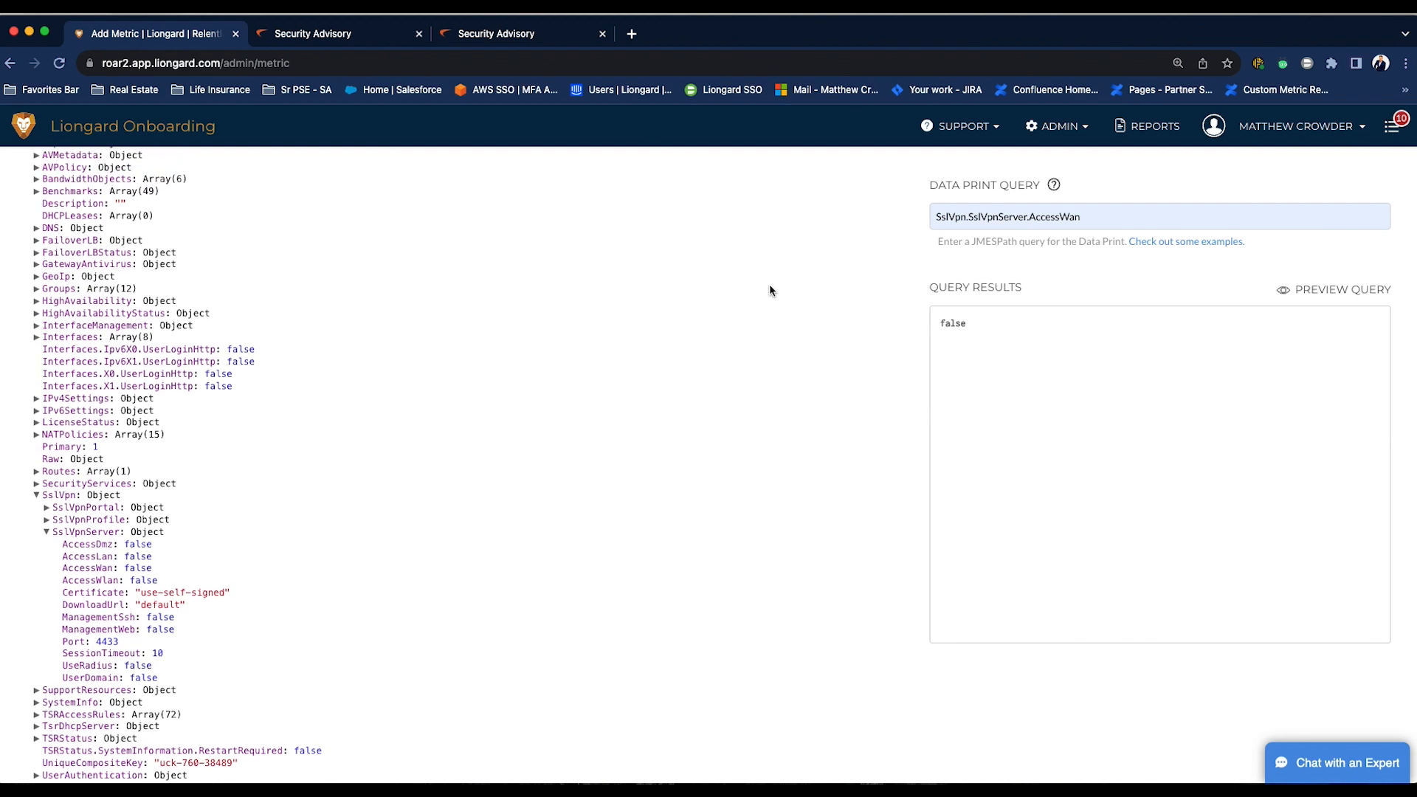
{"action": "scroll", "coordinate": [767, 289], "scroll_direction": "up", "scroll_amount": 3}
{"action": "scroll", "coordinate": [768, 289], "scroll_direction": "up", "scroll_amount": 3}
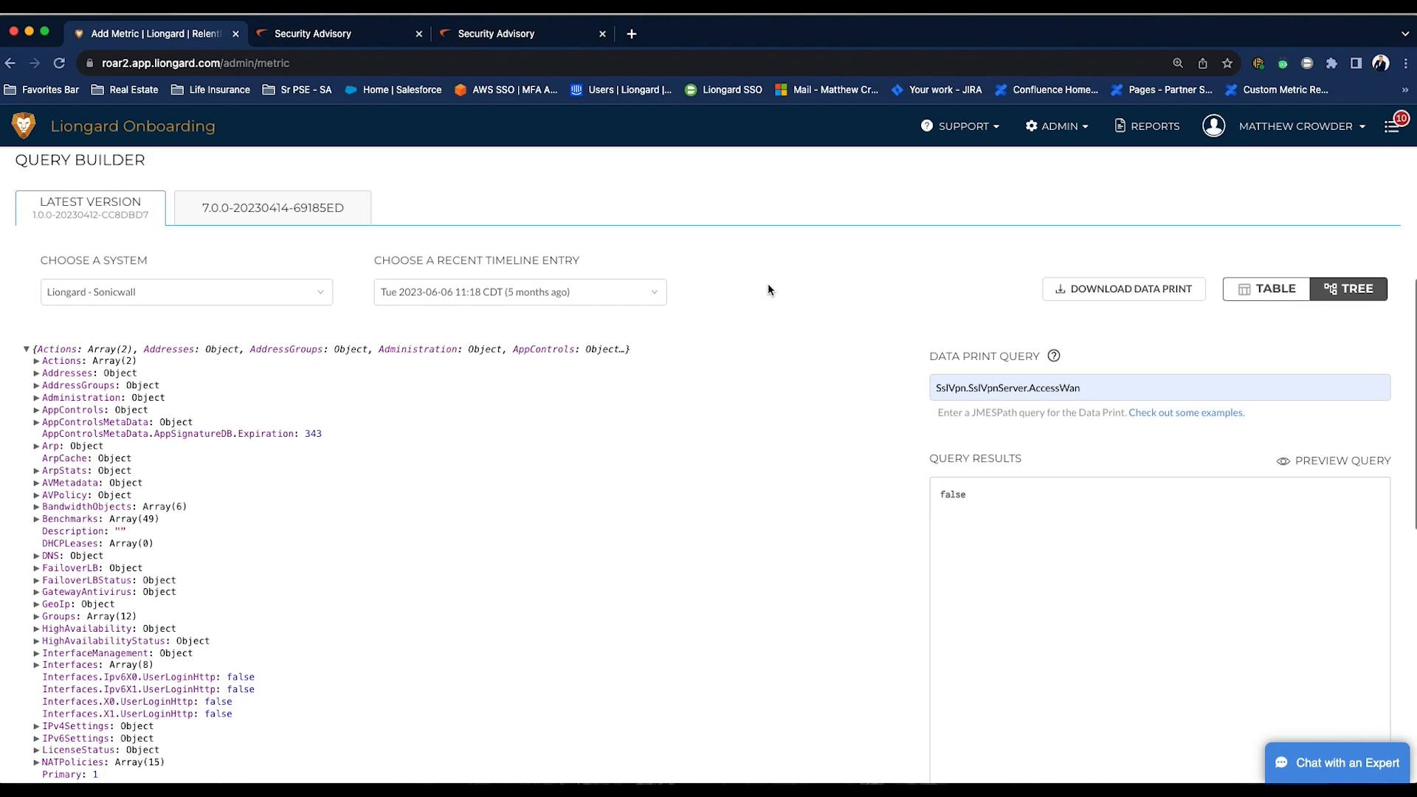
{"action": "left_click", "coordinate": [307, 217]}
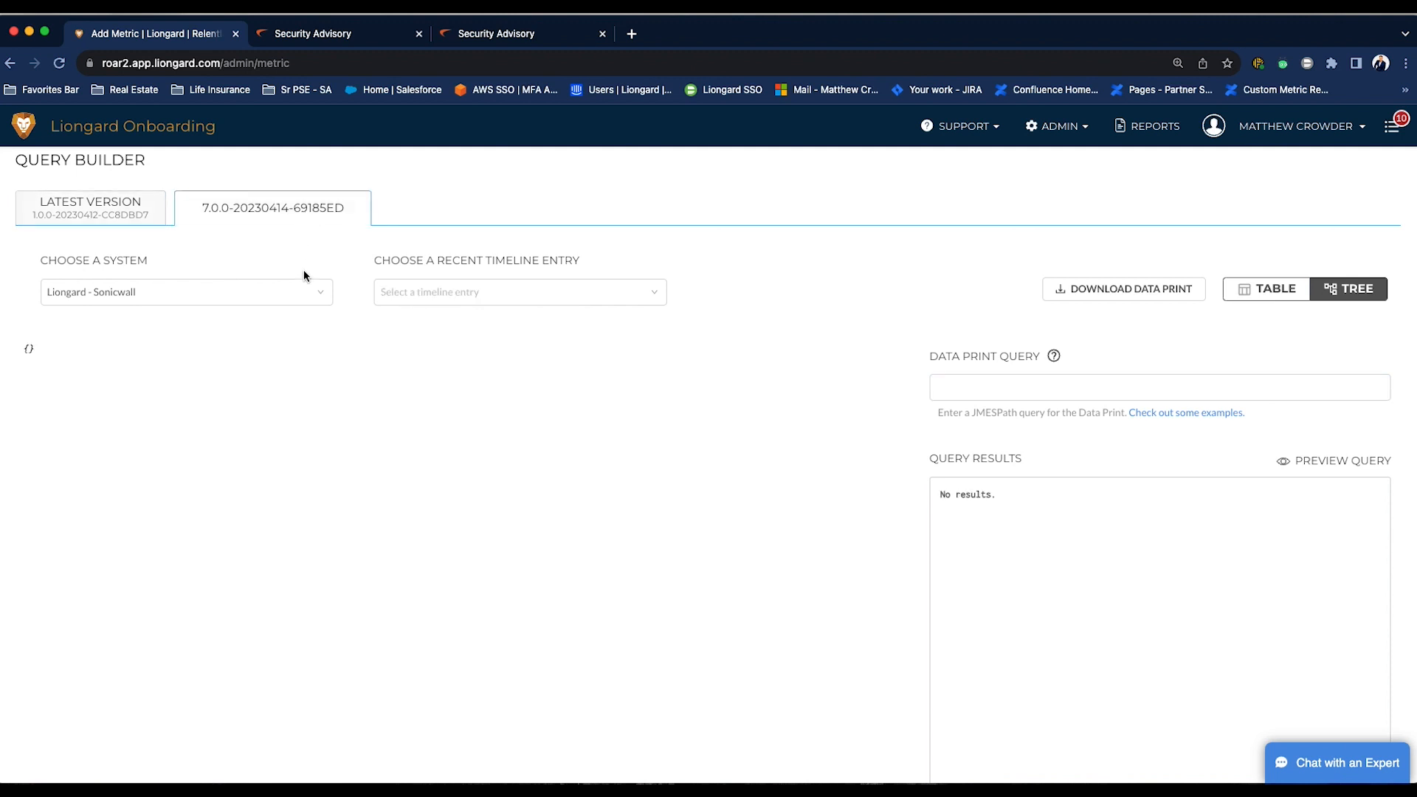
{"action": "left_click", "coordinate": [309, 296]}
{"action": "left_click", "coordinate": [225, 403]}
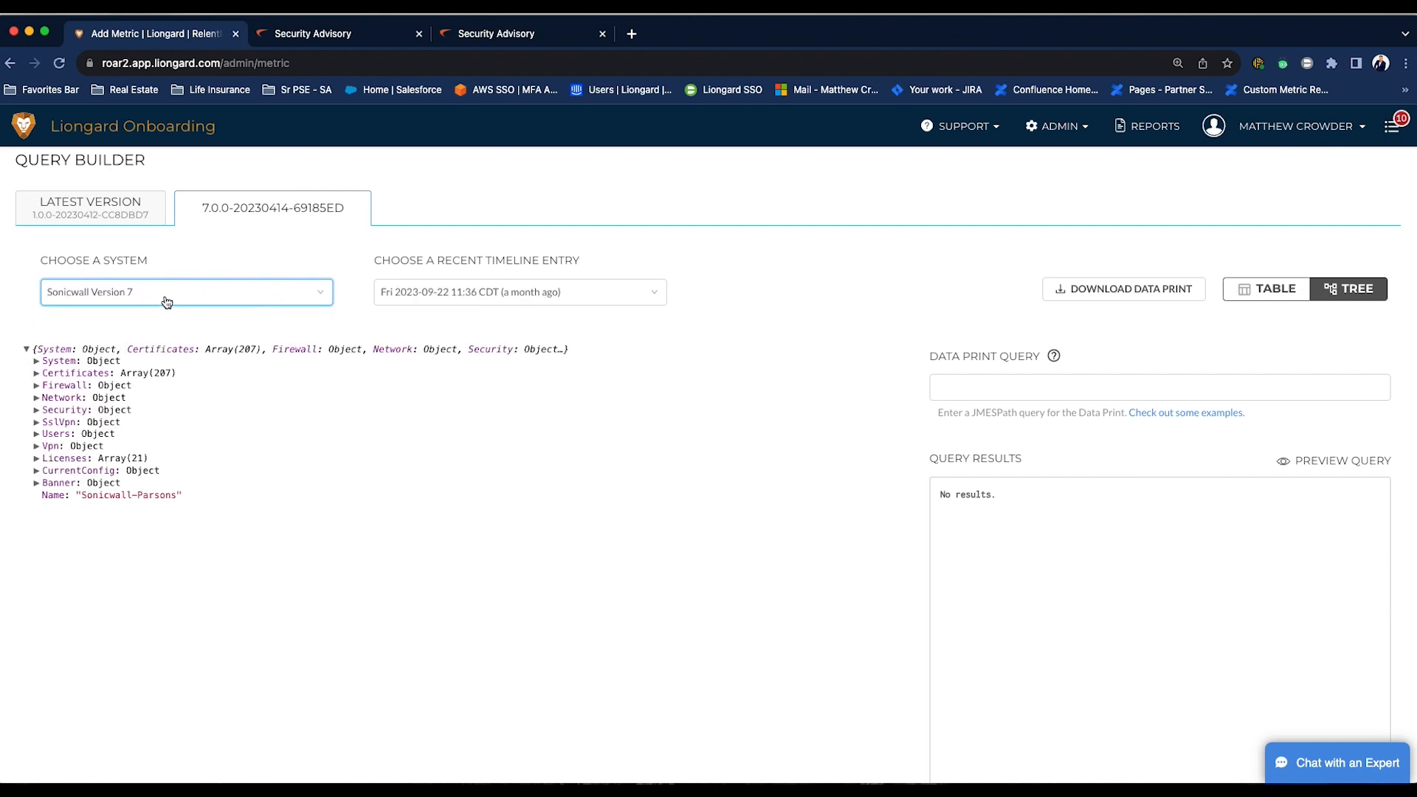
- Set the version 7 data print query to SslVpn.Server.ManagementWeb
{"action": "left_click", "coordinate": [961, 389]}
{"action": "key", "text": "Caps_Lock"}
{"action": "type", "text": "S"}
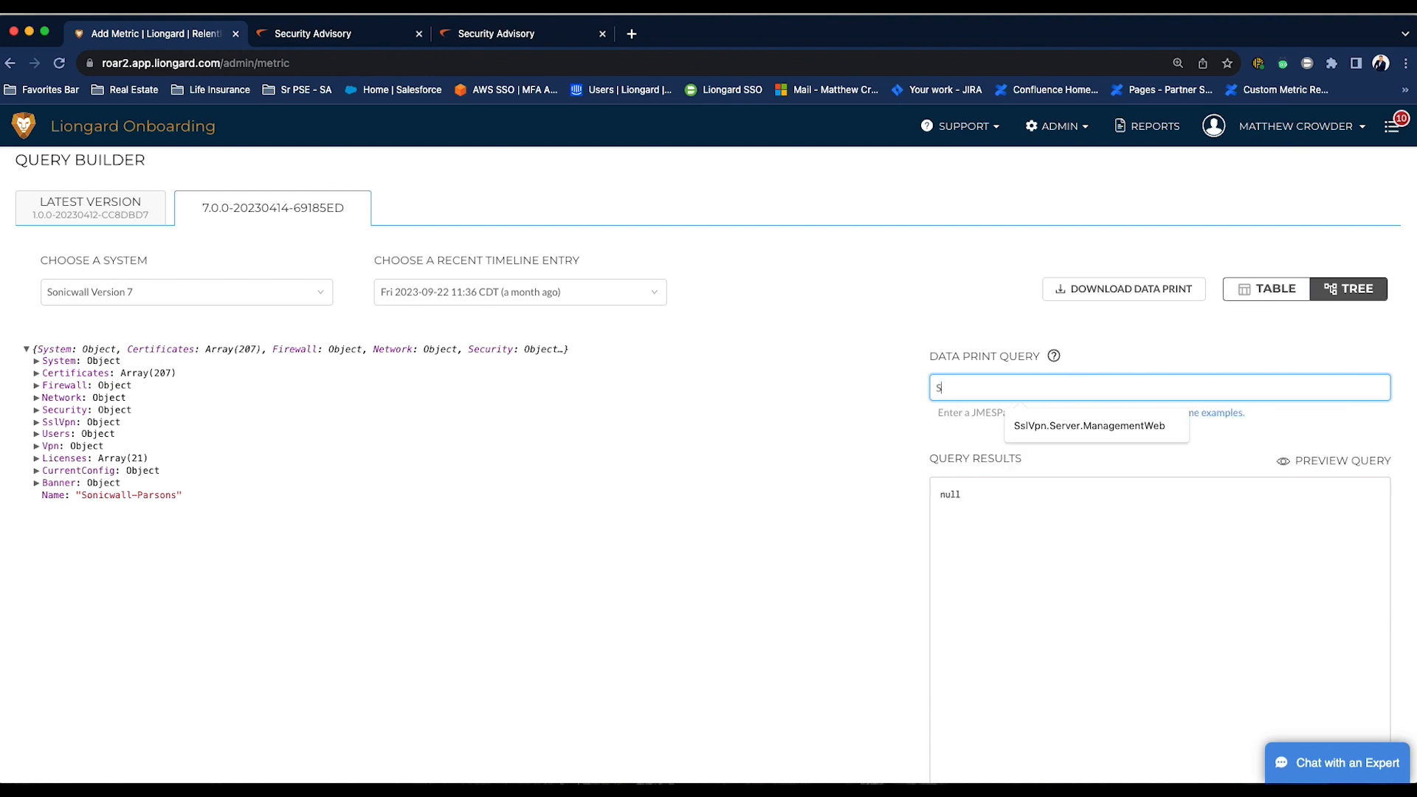
{"action": "left_click", "coordinate": [1041, 427]}
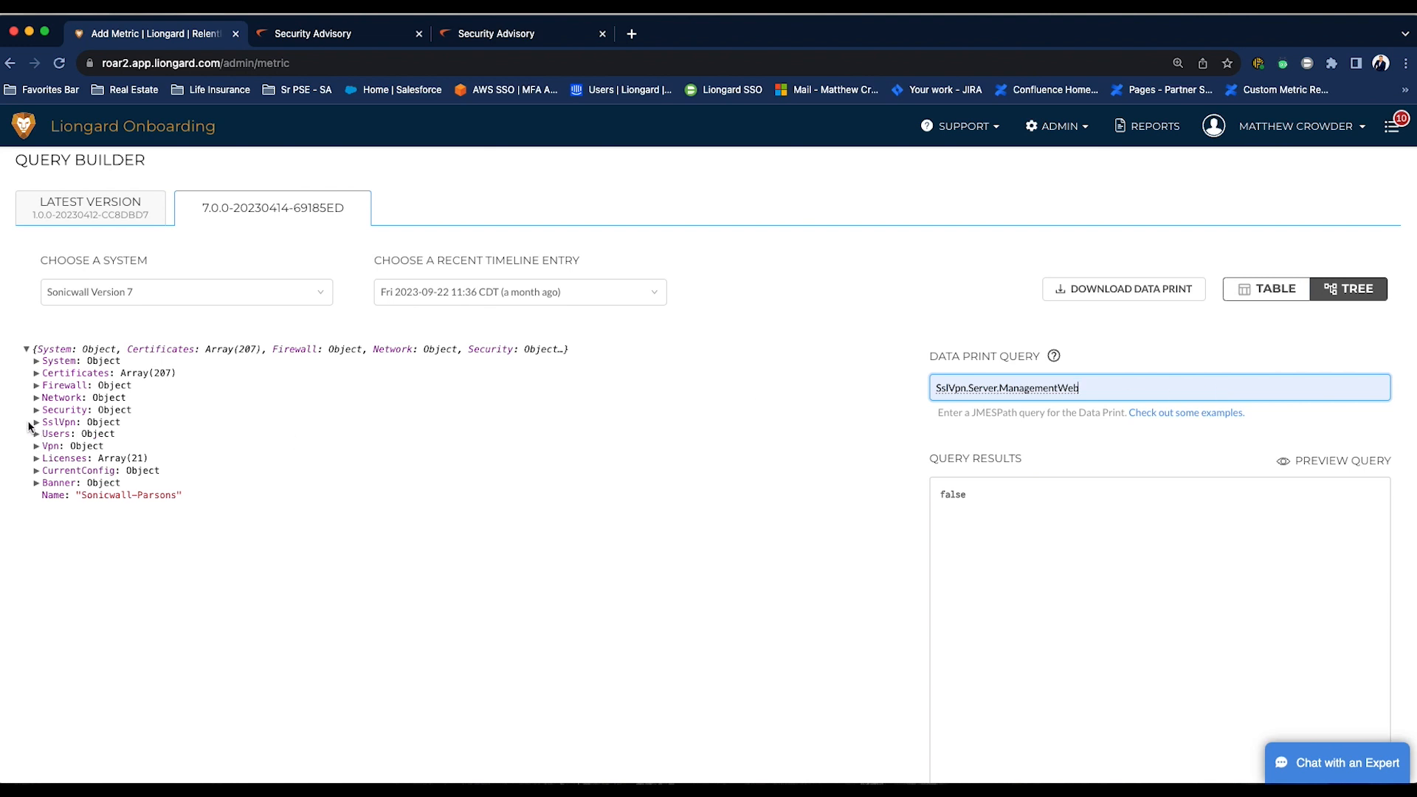
- Expand SslVpn and Server in the data tree to examine the ManagementWeb field
{"action": "left_click_drag", "start_coordinate": [45, 427], "coordinate": [115, 426]}
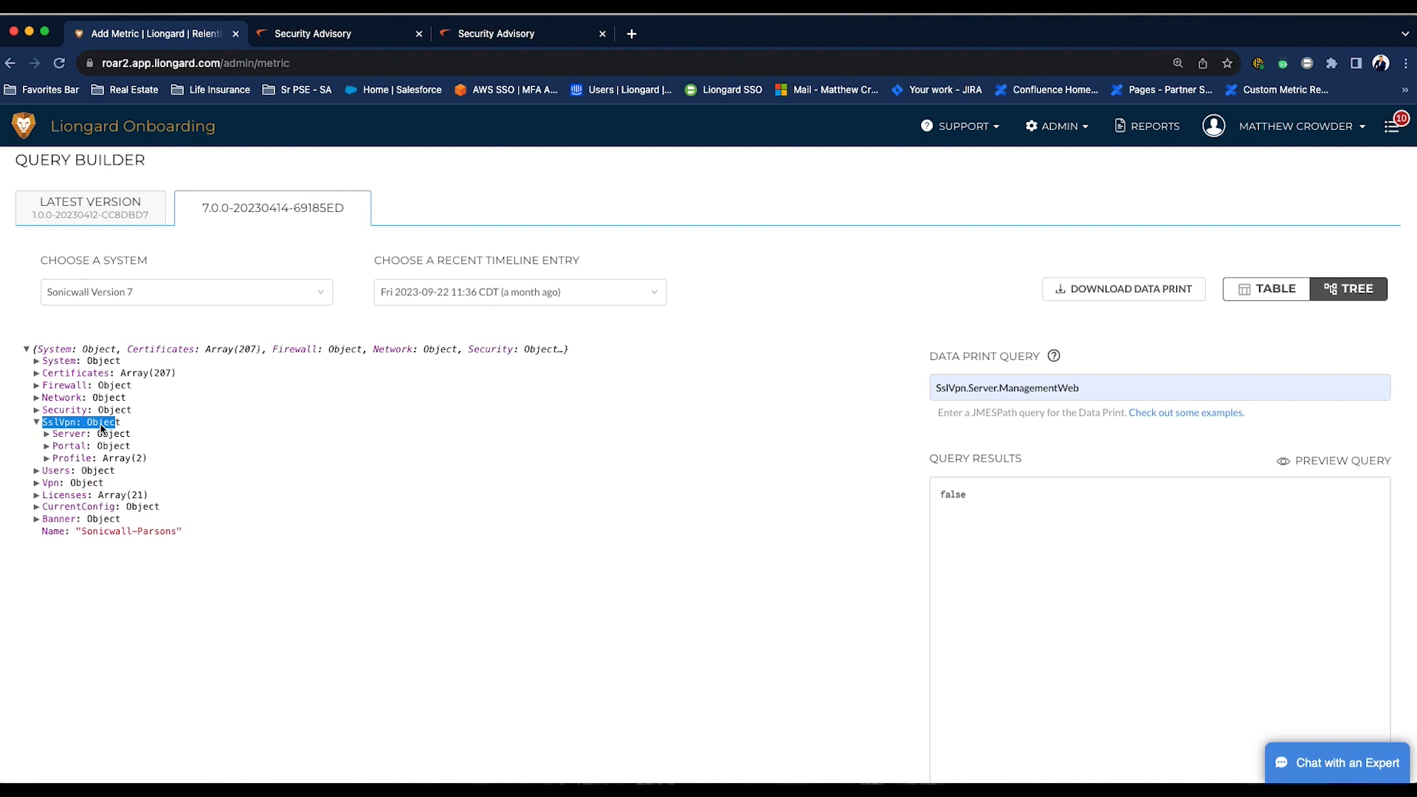
{"action": "left_click", "coordinate": [47, 435]}
{"action": "left_click", "coordinate": [122, 437]}
{"action": "left_click_drag", "start_coordinate": [59, 434], "coordinate": [120, 436]}
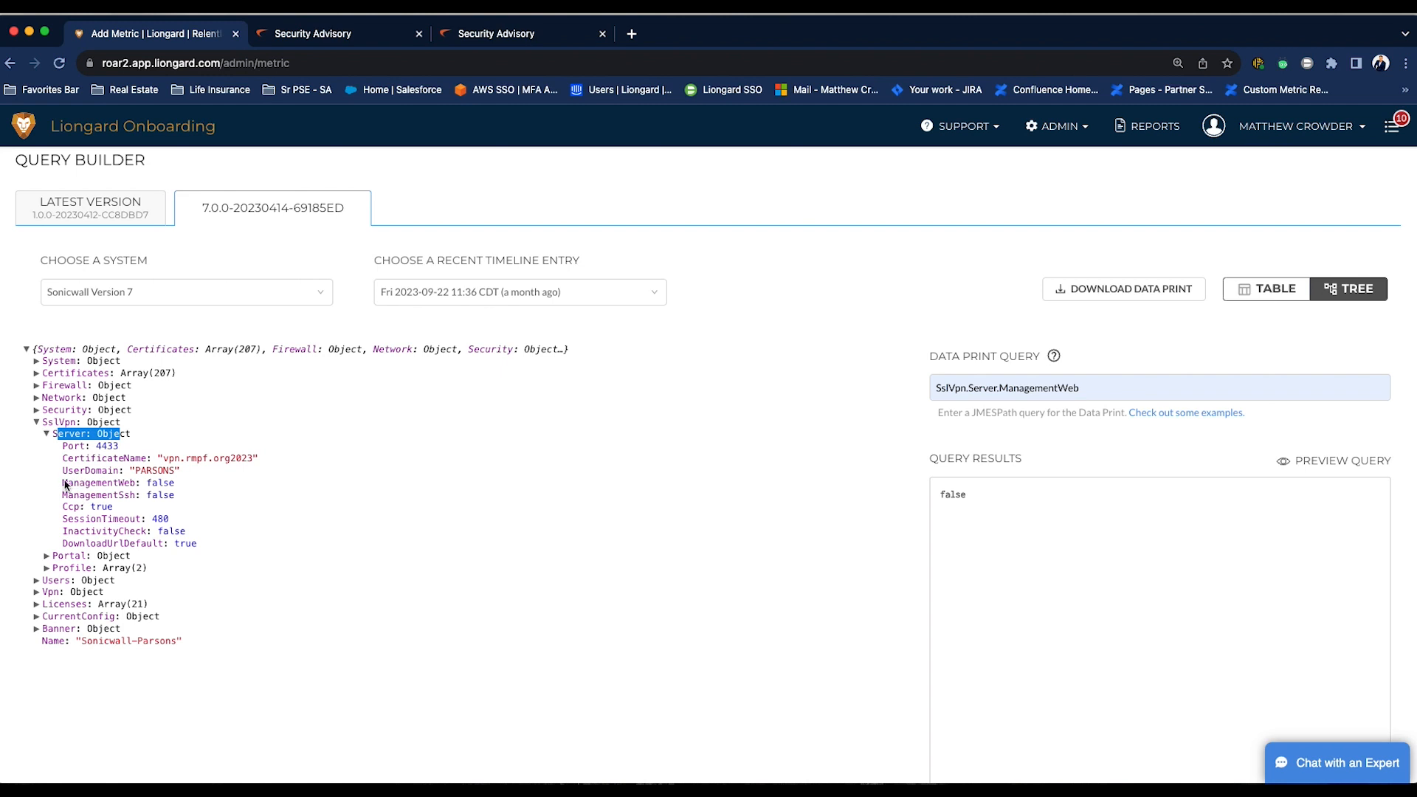
{"action": "left_click_drag", "start_coordinate": [63, 484], "coordinate": [194, 480]}
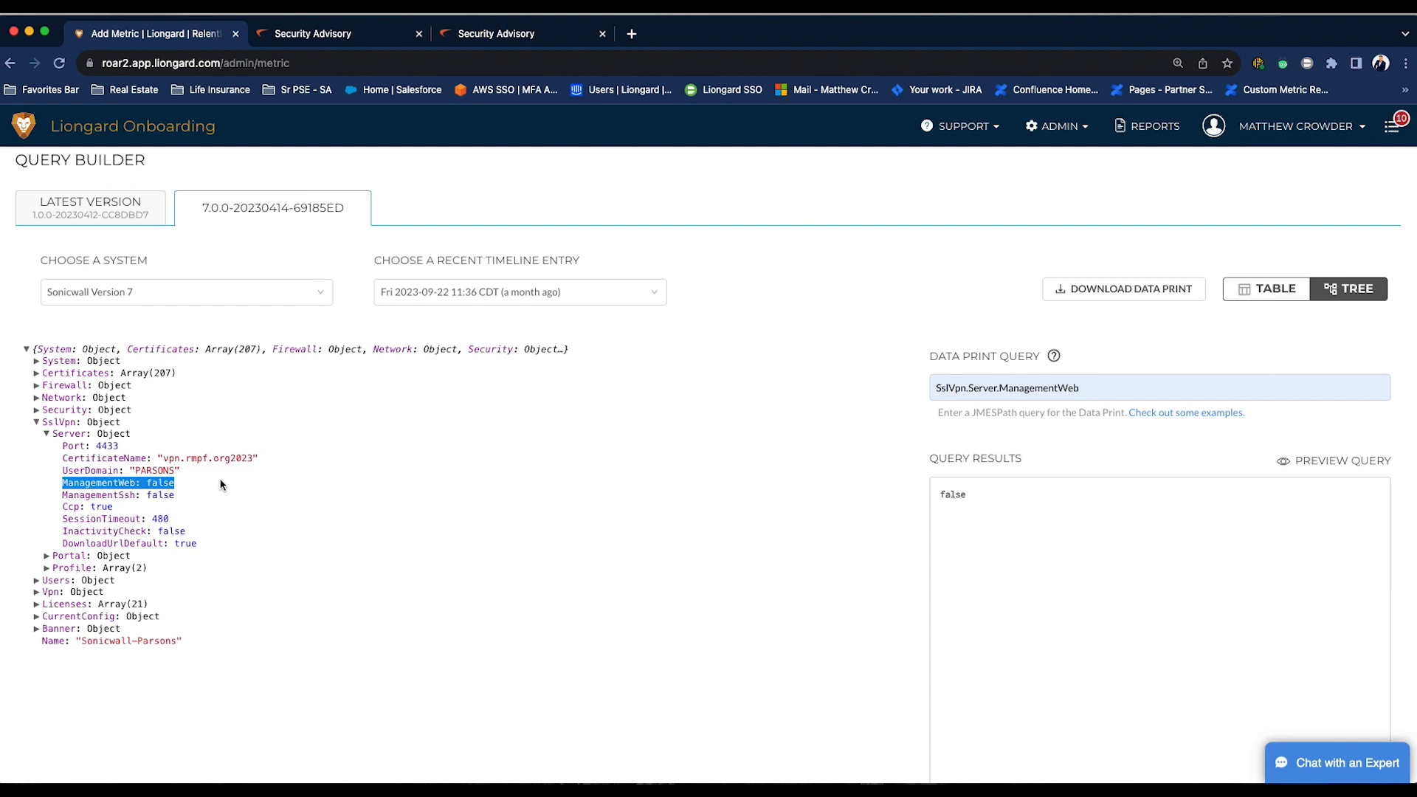
- Save the new metric
{"action": "scroll", "coordinate": [778, 408], "scroll_direction": "down", "scroll_amount": 1}
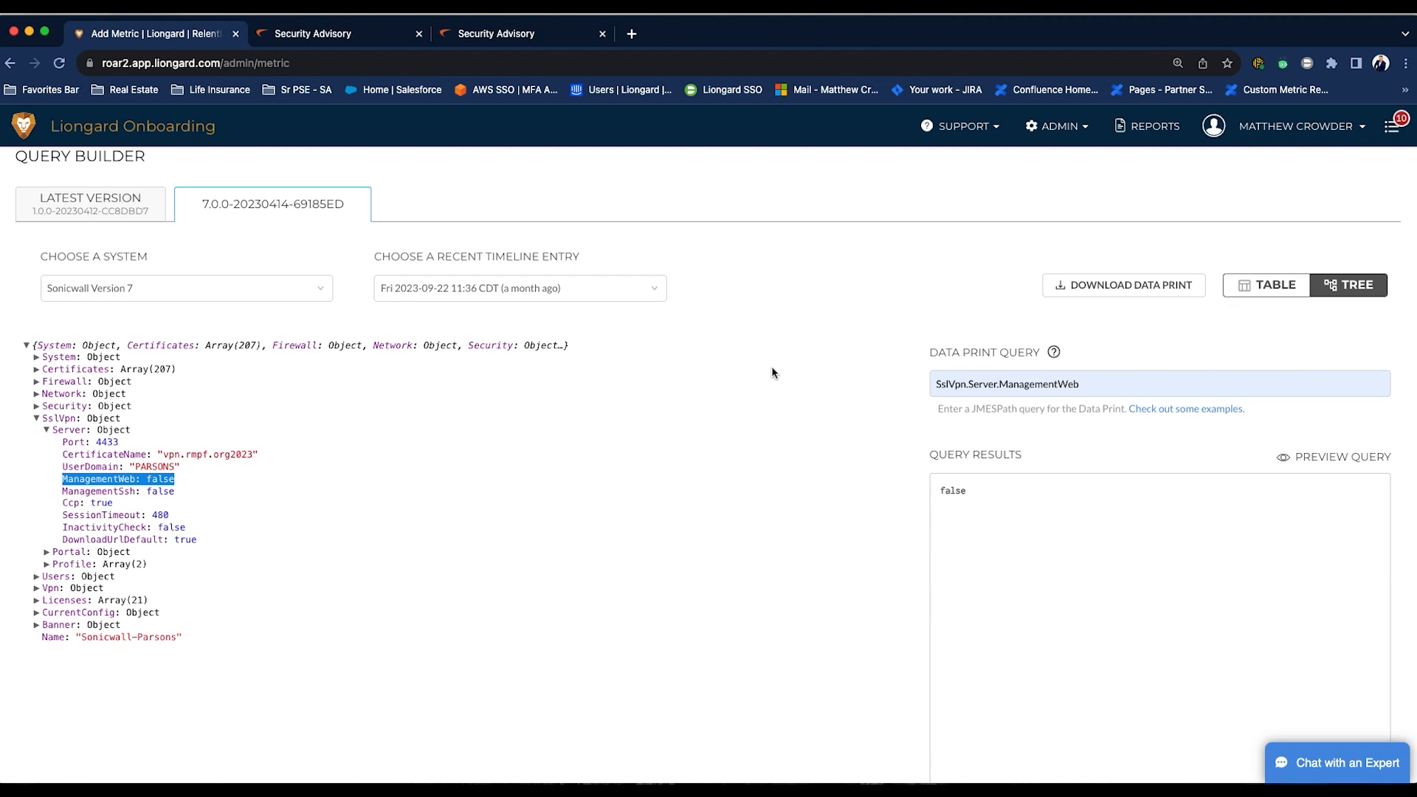
{"action": "scroll", "coordinate": [772, 367], "scroll_direction": "down", "scroll_amount": 3}
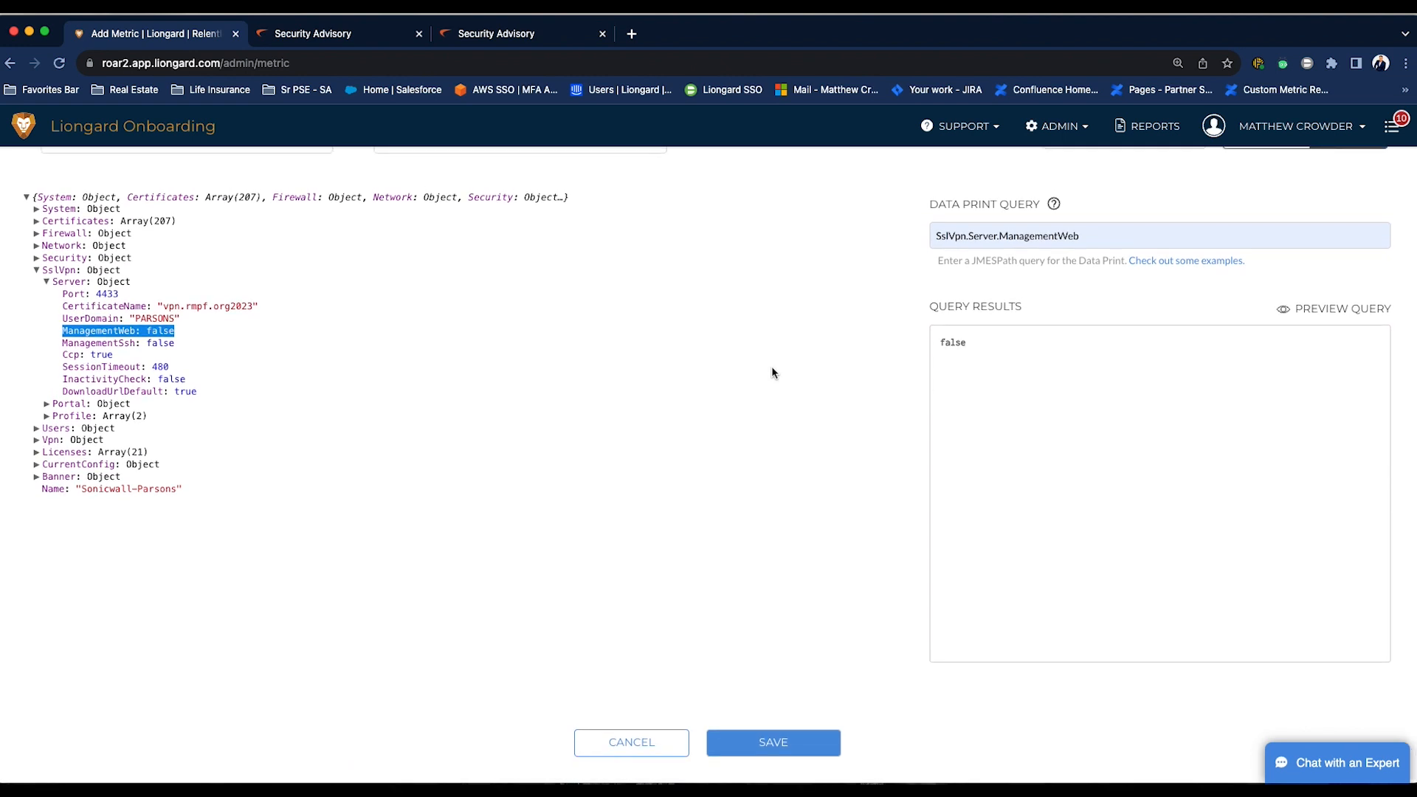
{"action": "left_click", "coordinate": [783, 743]}
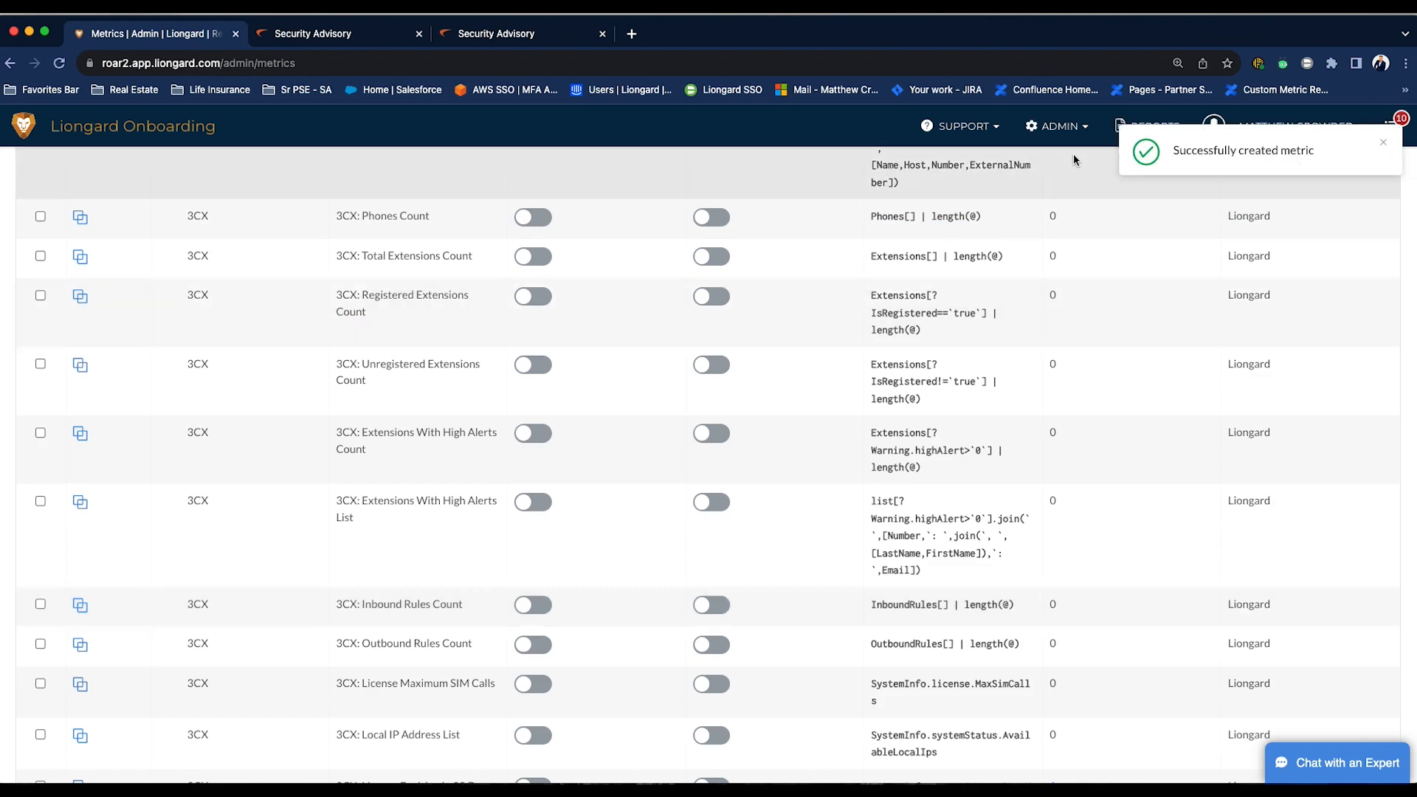
- Open the report templates and search them for firewall
{"action": "left_click", "coordinate": [1119, 122]}
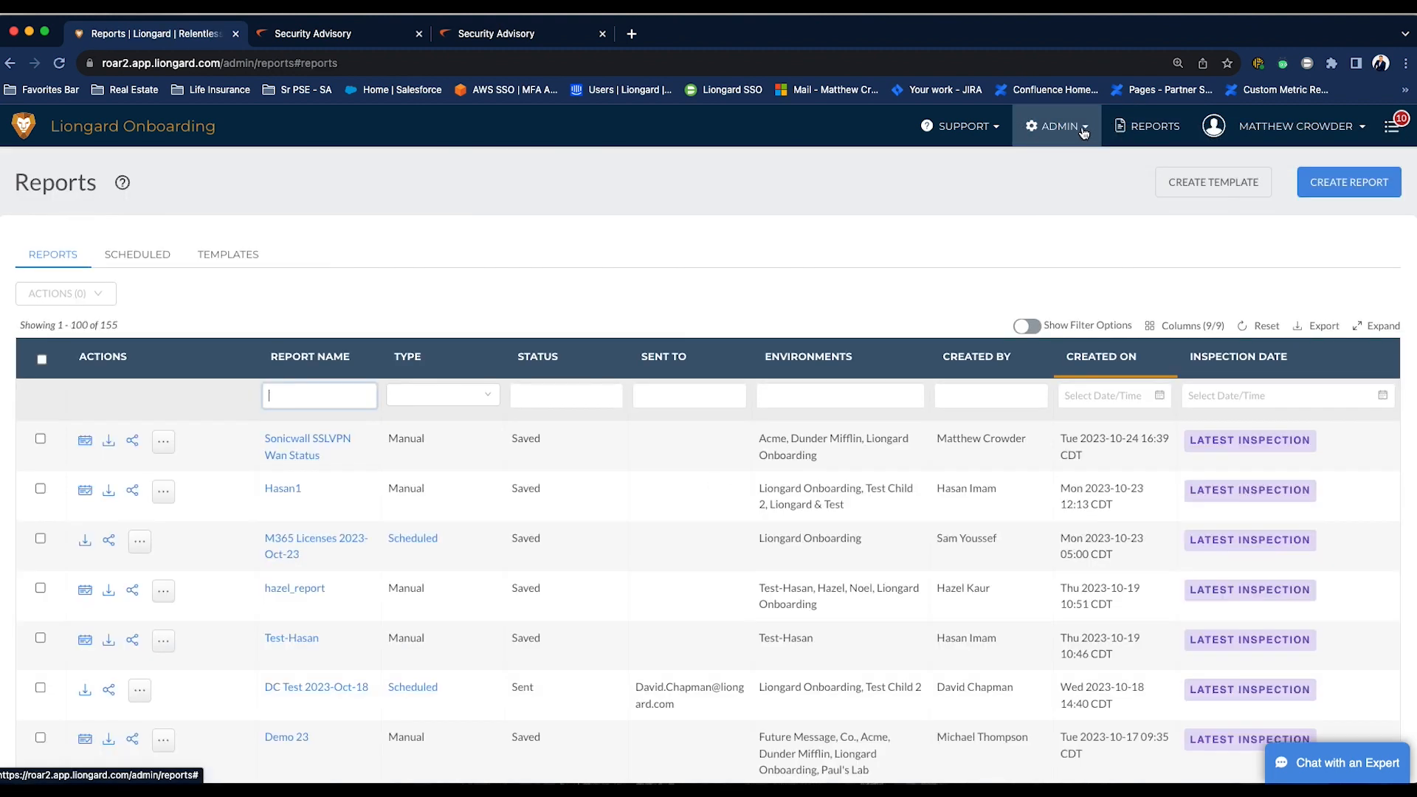
{"action": "left_click", "coordinate": [247, 258]}
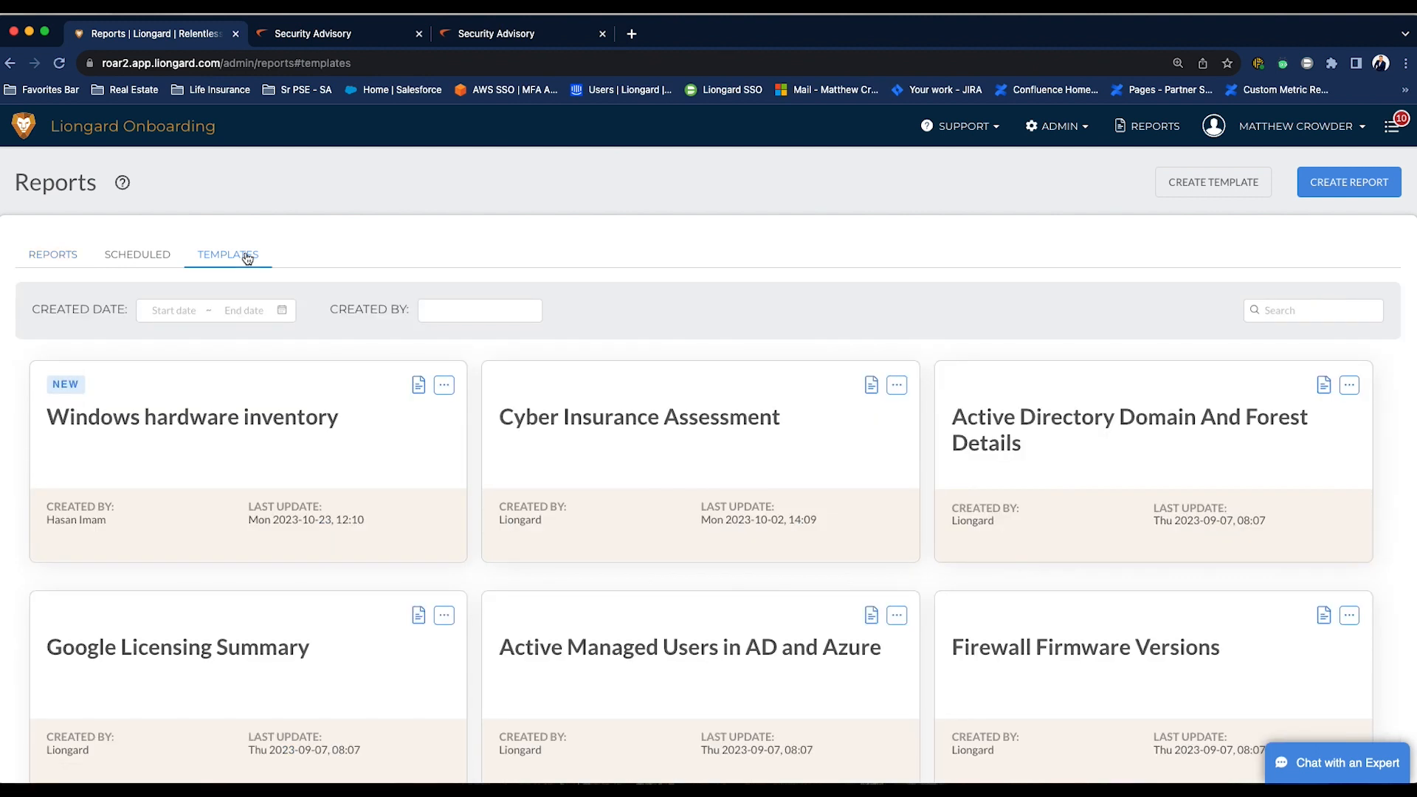
{"action": "left_click", "coordinate": [1305, 311]}
{"action": "type", "text": "firewwall"}
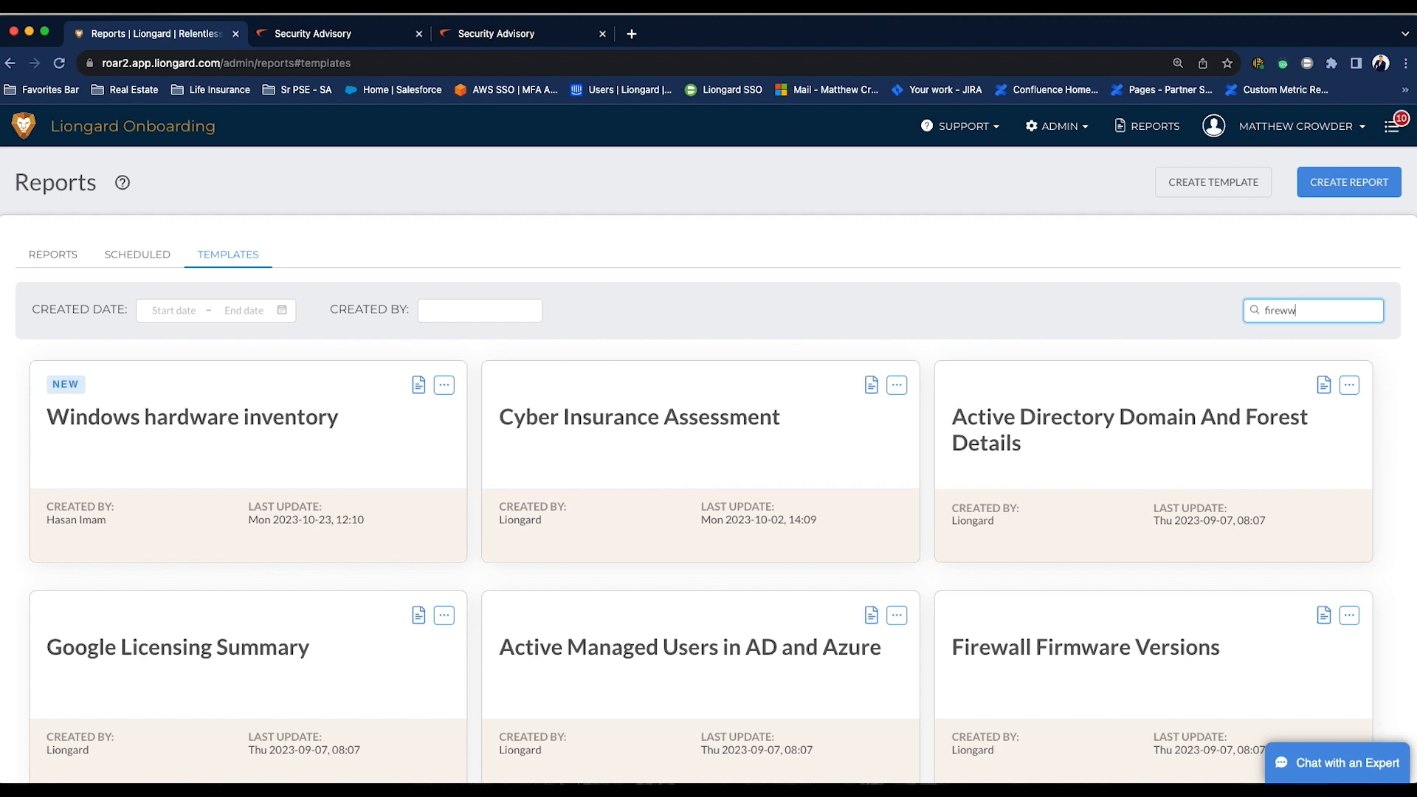
{"action": "key", "text": "BackSpace"}
{"action": "key", "text": "BackSpace"}
{"action": "key", "text": "BackSpace"}
{"action": "key", "text": "BackSpace"}
{"action": "type", "text": "all"}
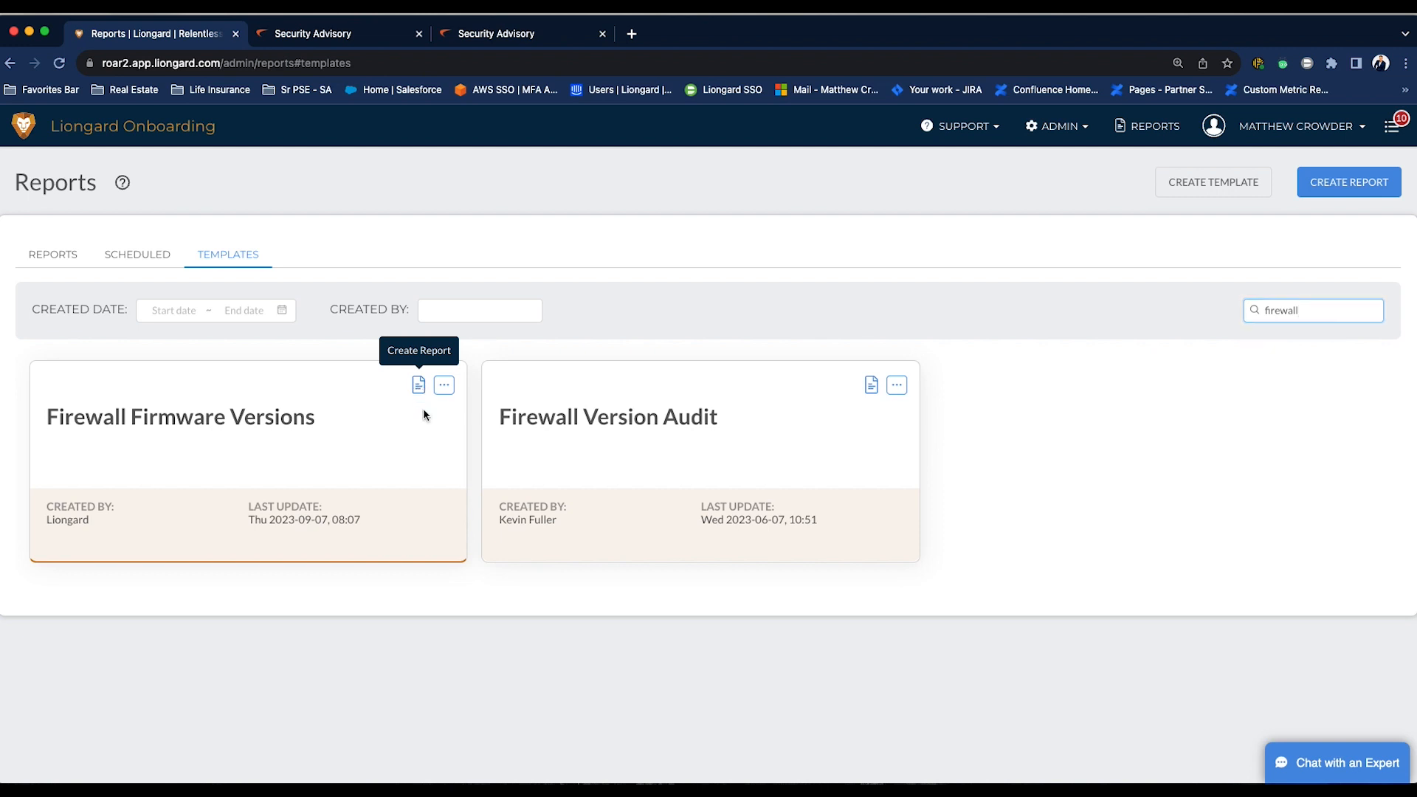
- Create a report from the Firewall Firmware Versions template named Report for Sonicwall CVE-2023-41715 and generate it
{"action": "left_click", "coordinate": [420, 387]}
{"action": "left_click", "coordinate": [586, 394]}
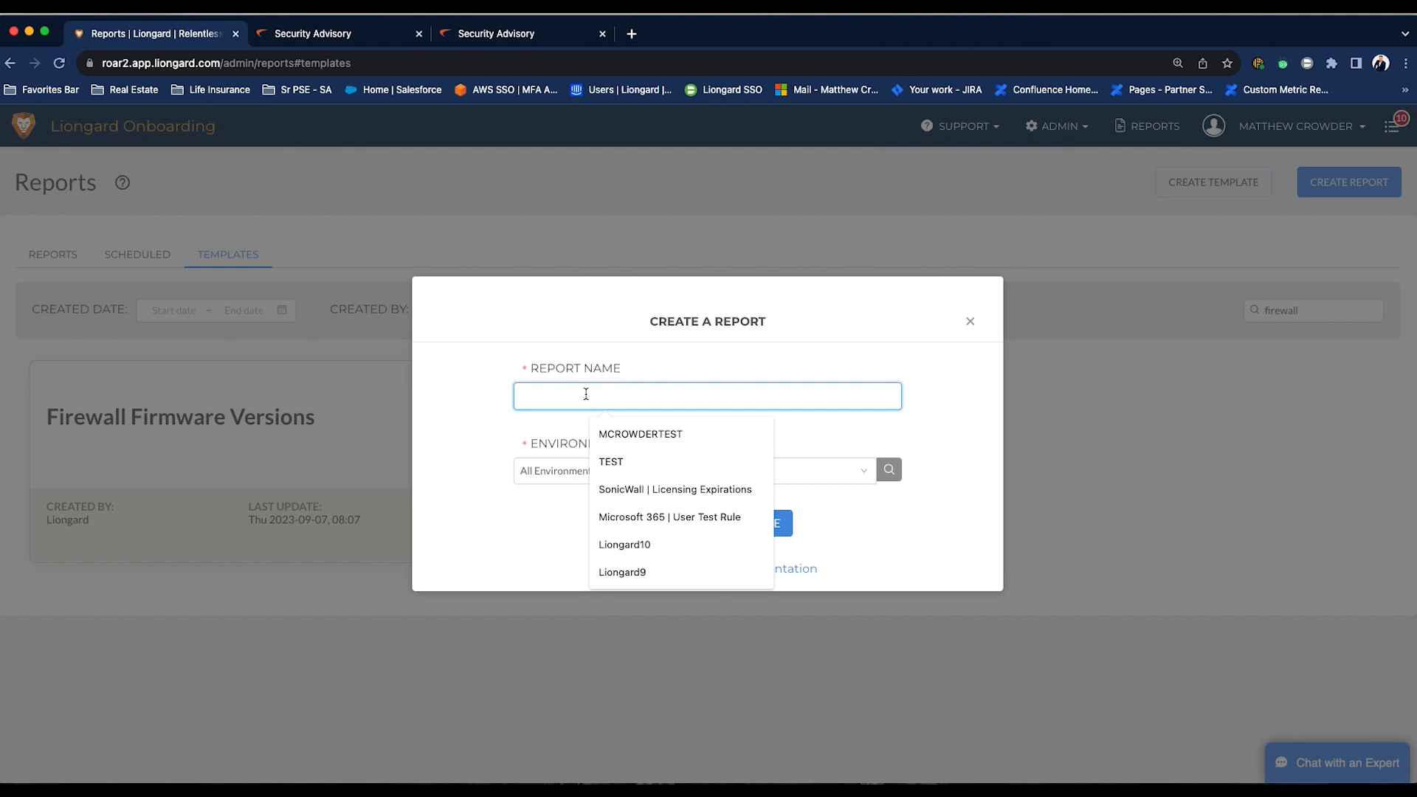
{"action": "type", "text": "Report"}
{"action": "type", "text": " Sec"}
{"action": "key", "text": "BackSpace"}
{"action": "key", "text": "BackSpace"}
{"action": "key", "text": "BackSpace"}
{"action": "type", "text": "for Sonicwall"}
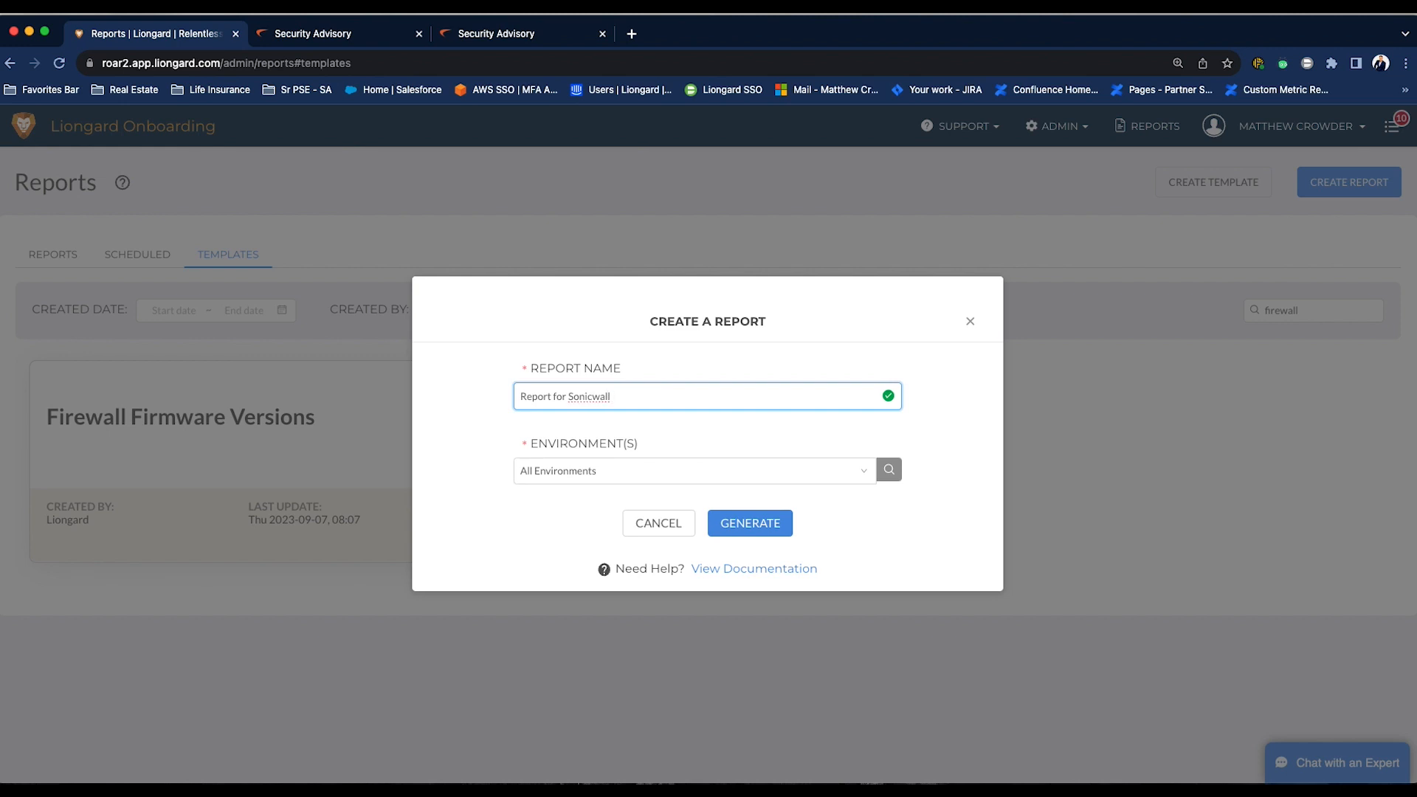
{"action": "type", "text": " Vuni"}
{"action": "key", "text": "BackSpace"}
{"action": "type", "text": "ern"}
{"action": "key", "text": "BackSpace"}
{"action": "key", "text": "BackSpace"}
{"action": "key", "text": "BackSpace"}
{"action": "type", "text": "CVE"}
{"action": "key", "text": "Caps_Lock"}
{"action": "type", "text": "-2023"}
{"action": "key", "text": "Caps_Lock"}
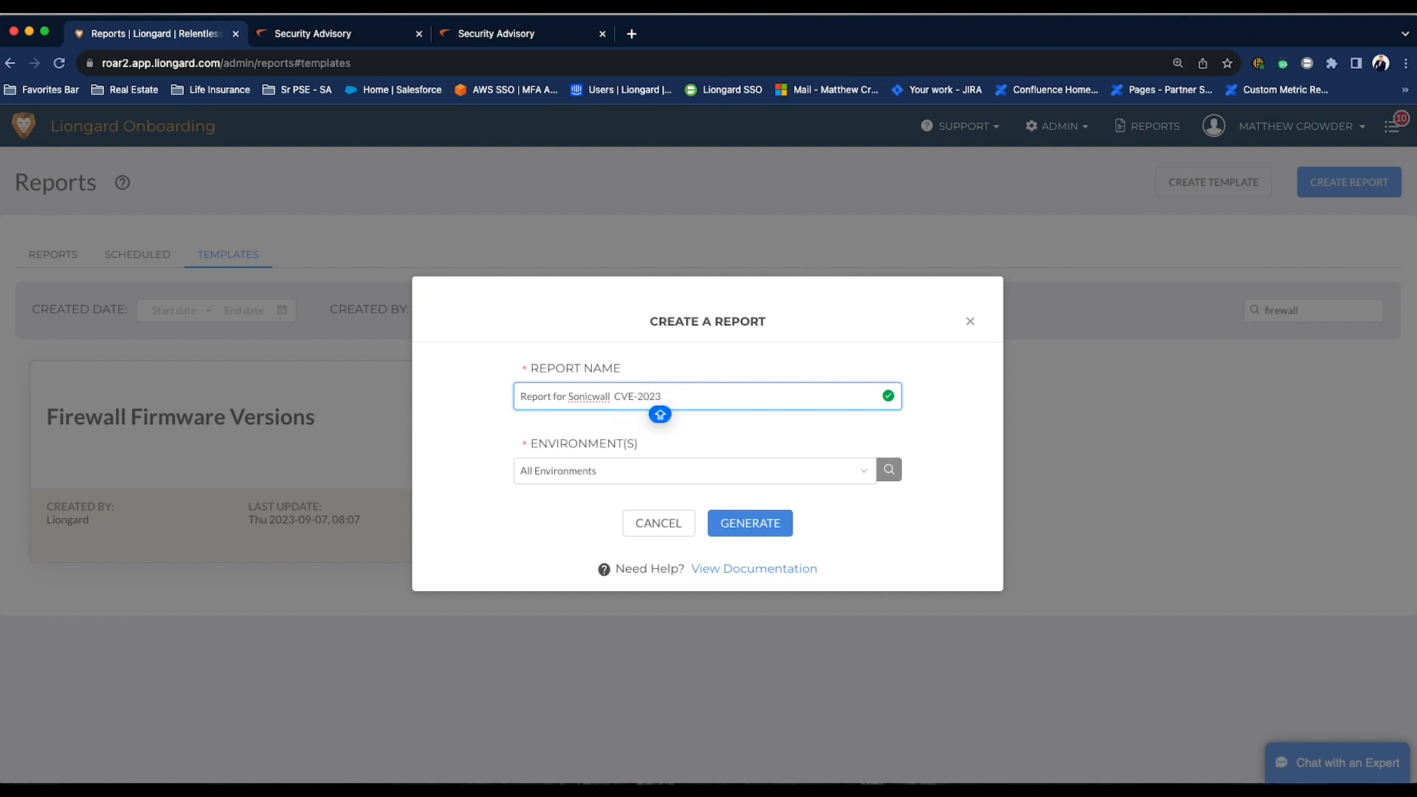
{"action": "type", "text": "-41715"}
{"action": "key", "text": "Caps_Lock"}
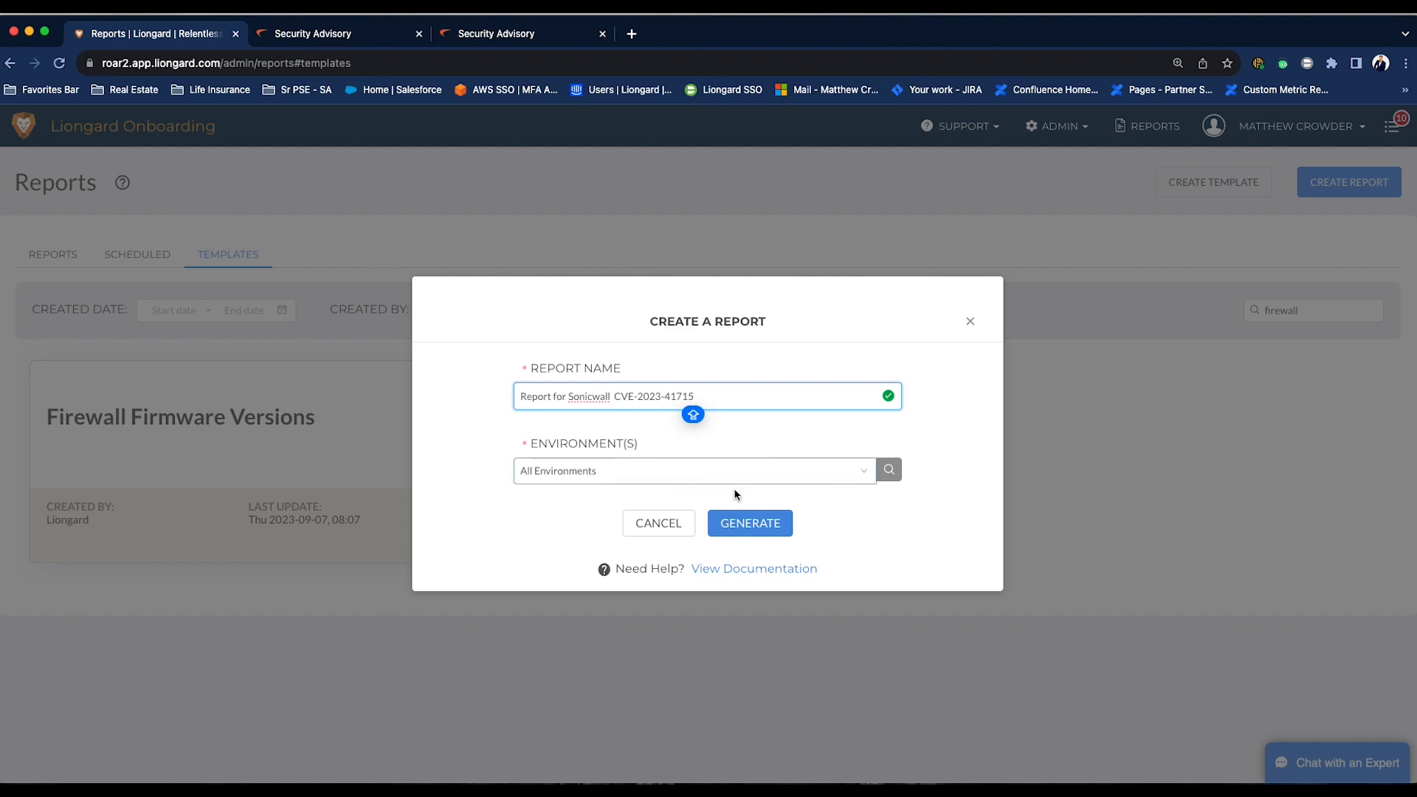
{"action": "left_click", "coordinate": [762, 524]}
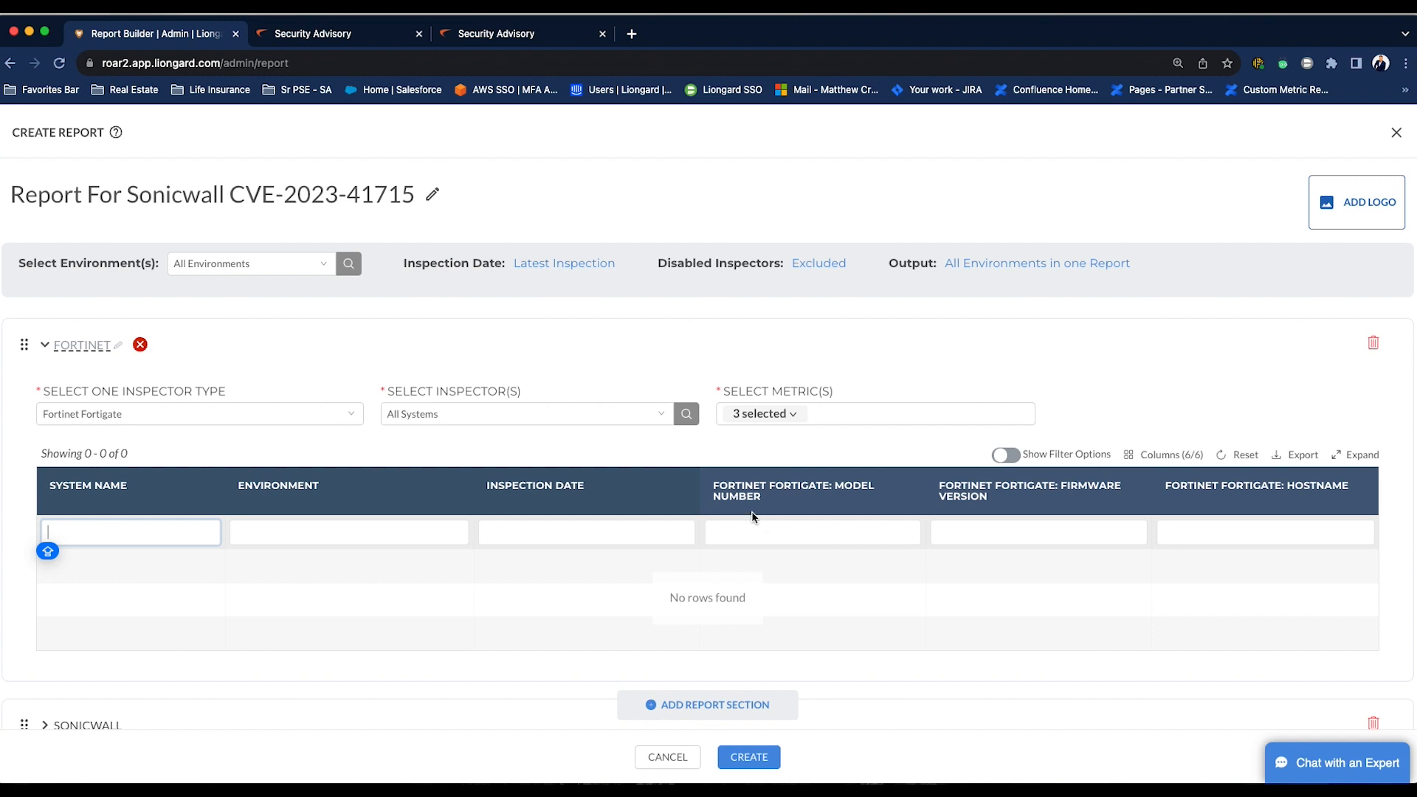
- Delete the Watchguard and Fortinet sections from the report
{"action": "scroll", "coordinate": [529, 386], "scroll_direction": "down", "scroll_amount": 3}
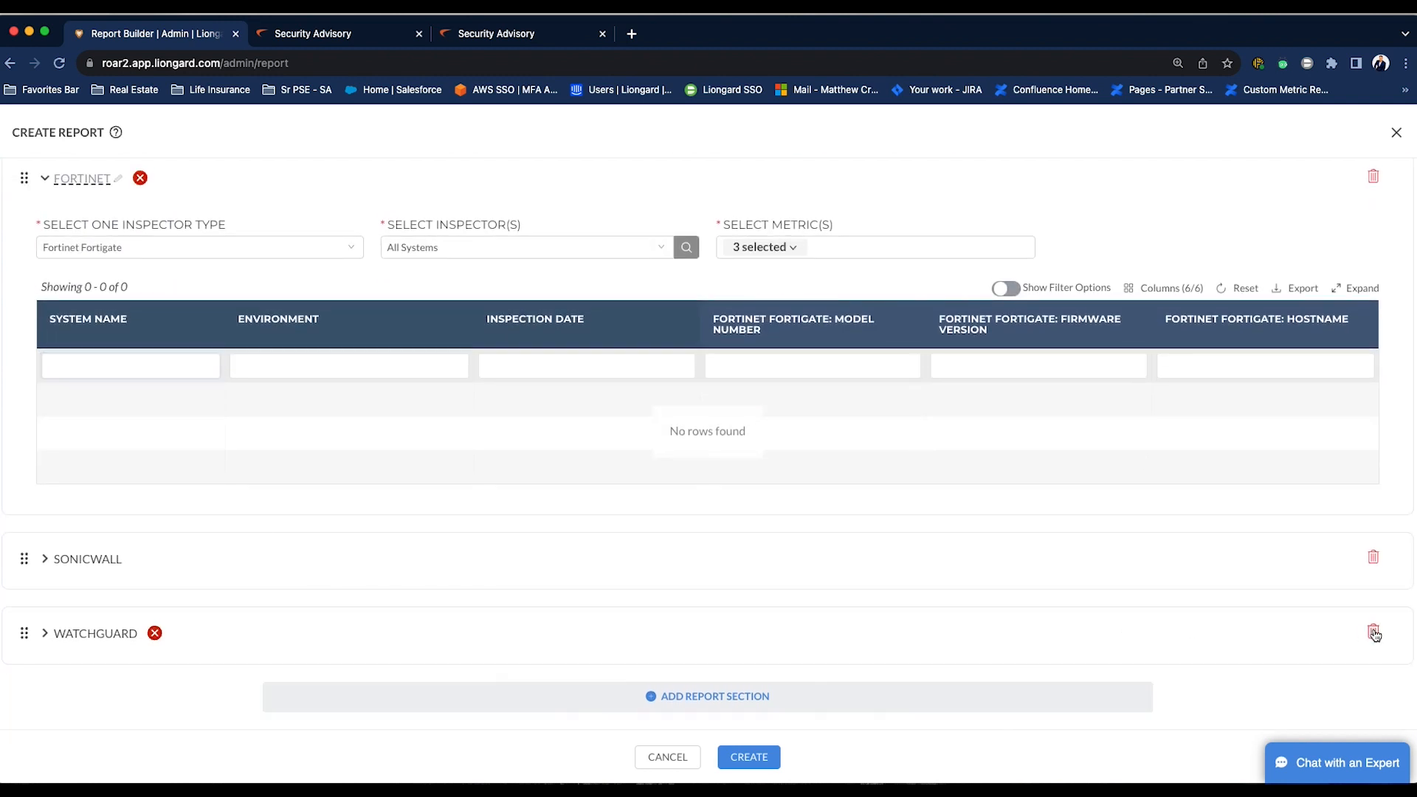
{"action": "left_click", "coordinate": [1372, 632]}
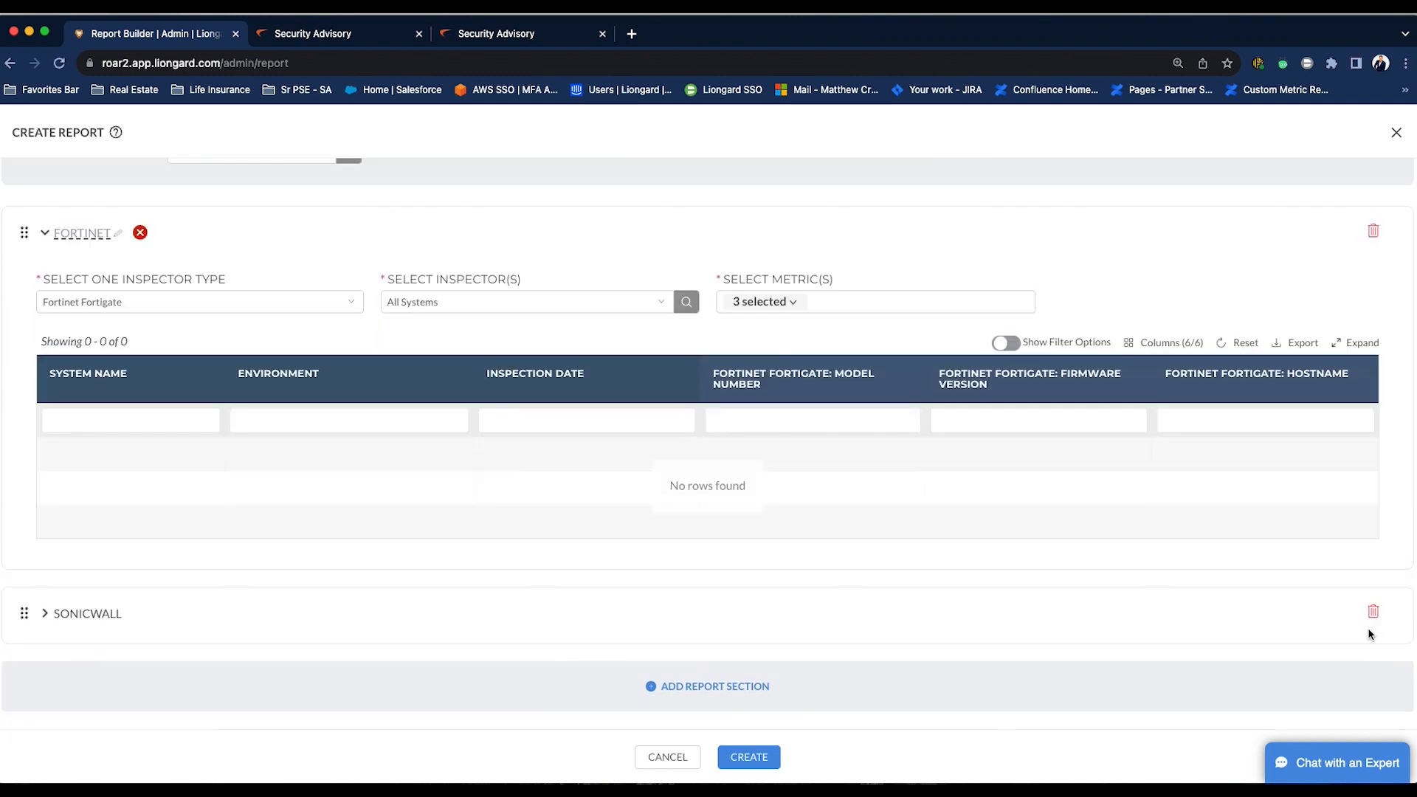
{"action": "left_click", "coordinate": [1373, 231]}
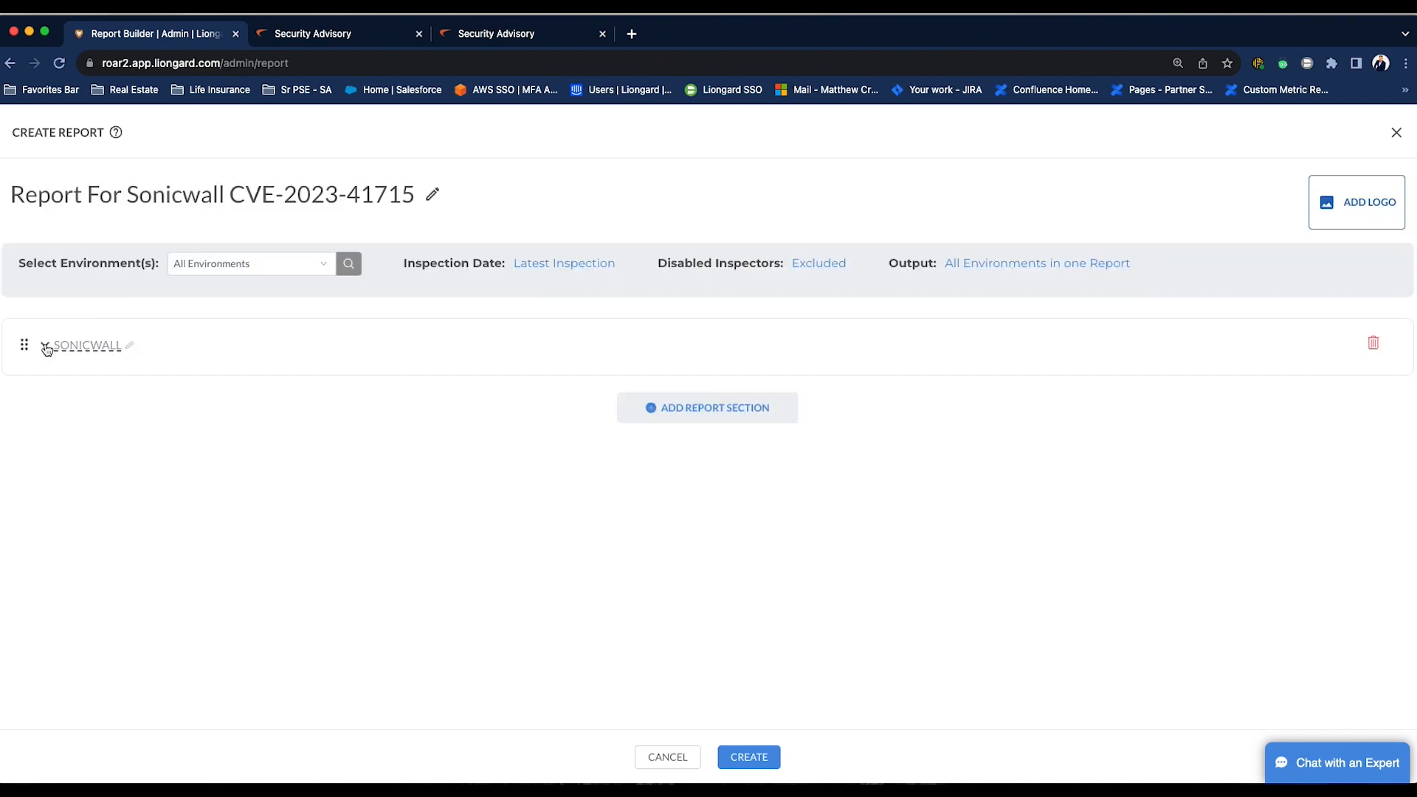
- Expand the SonicWall section and add the SonicWall: SSL VPN Server WAN Status metric to its columns
{"action": "left_click", "coordinate": [46, 346]}
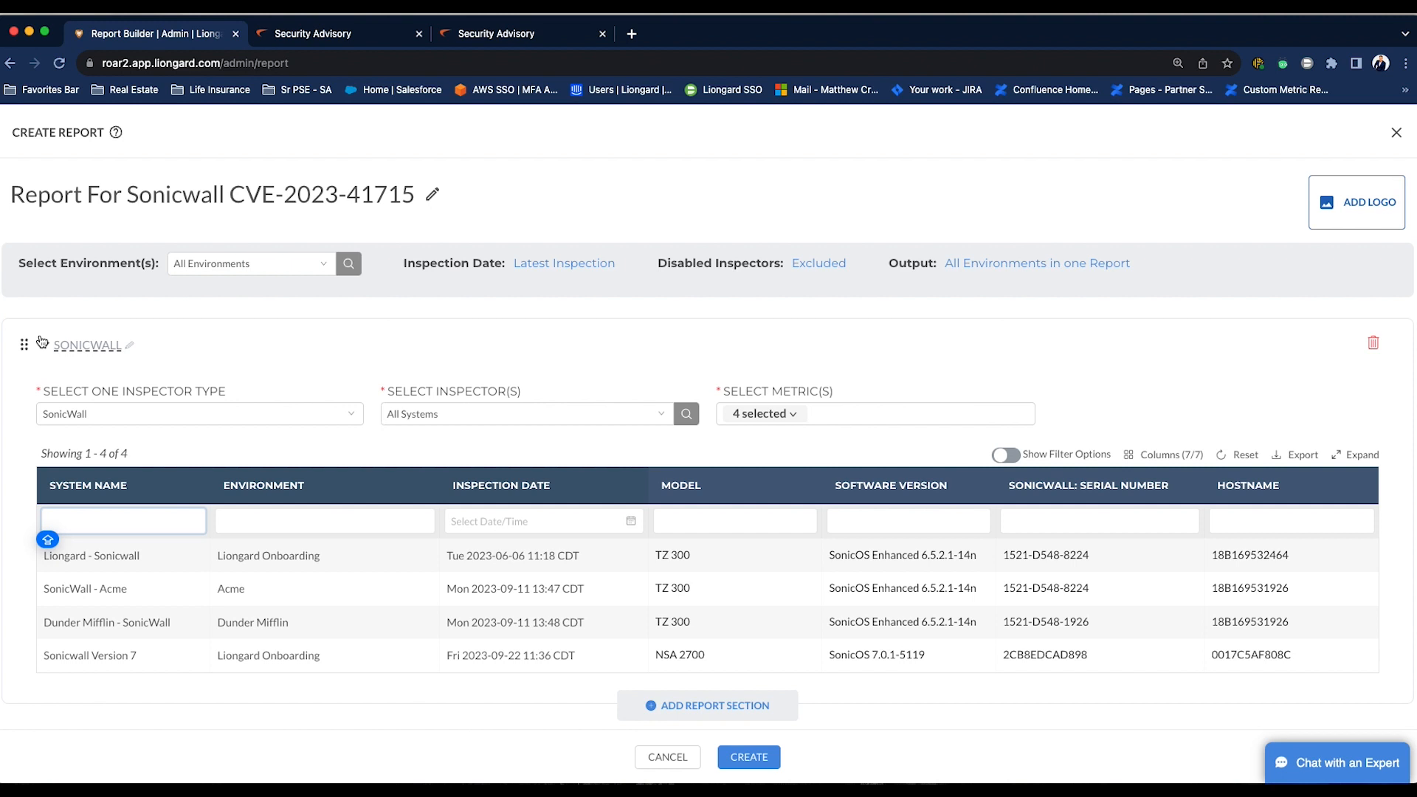
{"action": "left_click", "coordinate": [871, 414]}
{"action": "scroll", "coordinate": [894, 481], "scroll_direction": "down", "scroll_amount": 10}
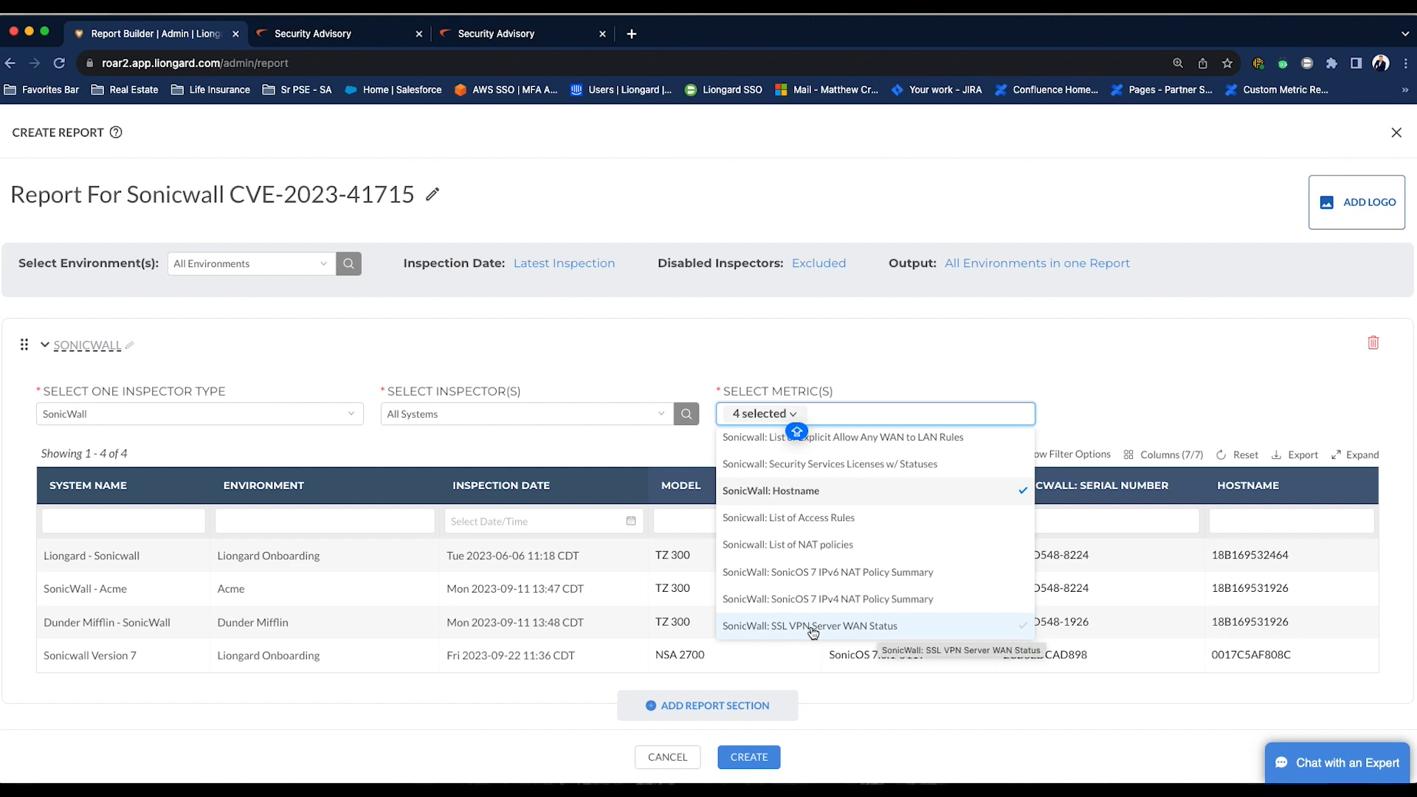
{"action": "left_click", "coordinate": [813, 626]}
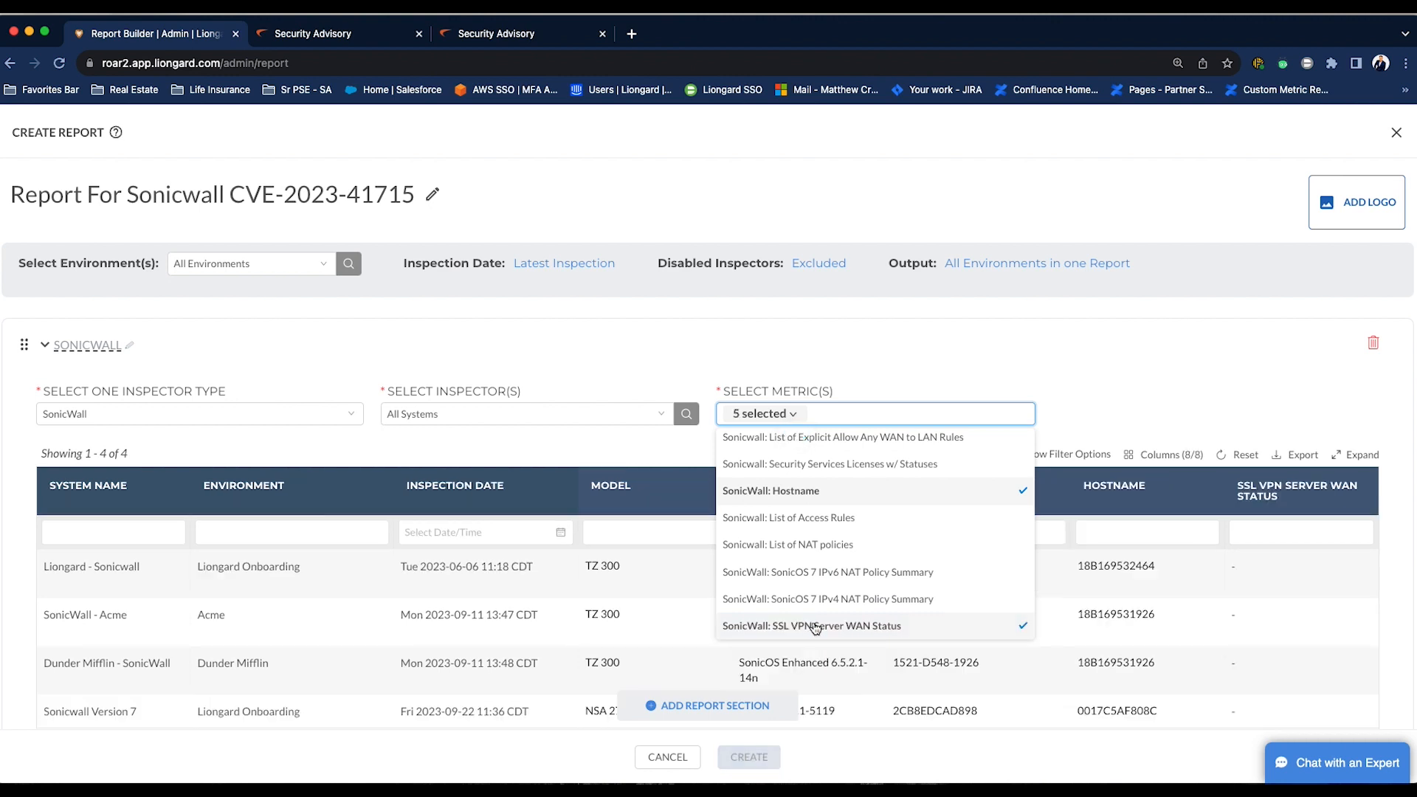
{"action": "left_click", "coordinate": [1129, 362]}
{"action": "scroll", "coordinate": [1265, 513], "scroll_direction": "down", "scroll_amount": 2}
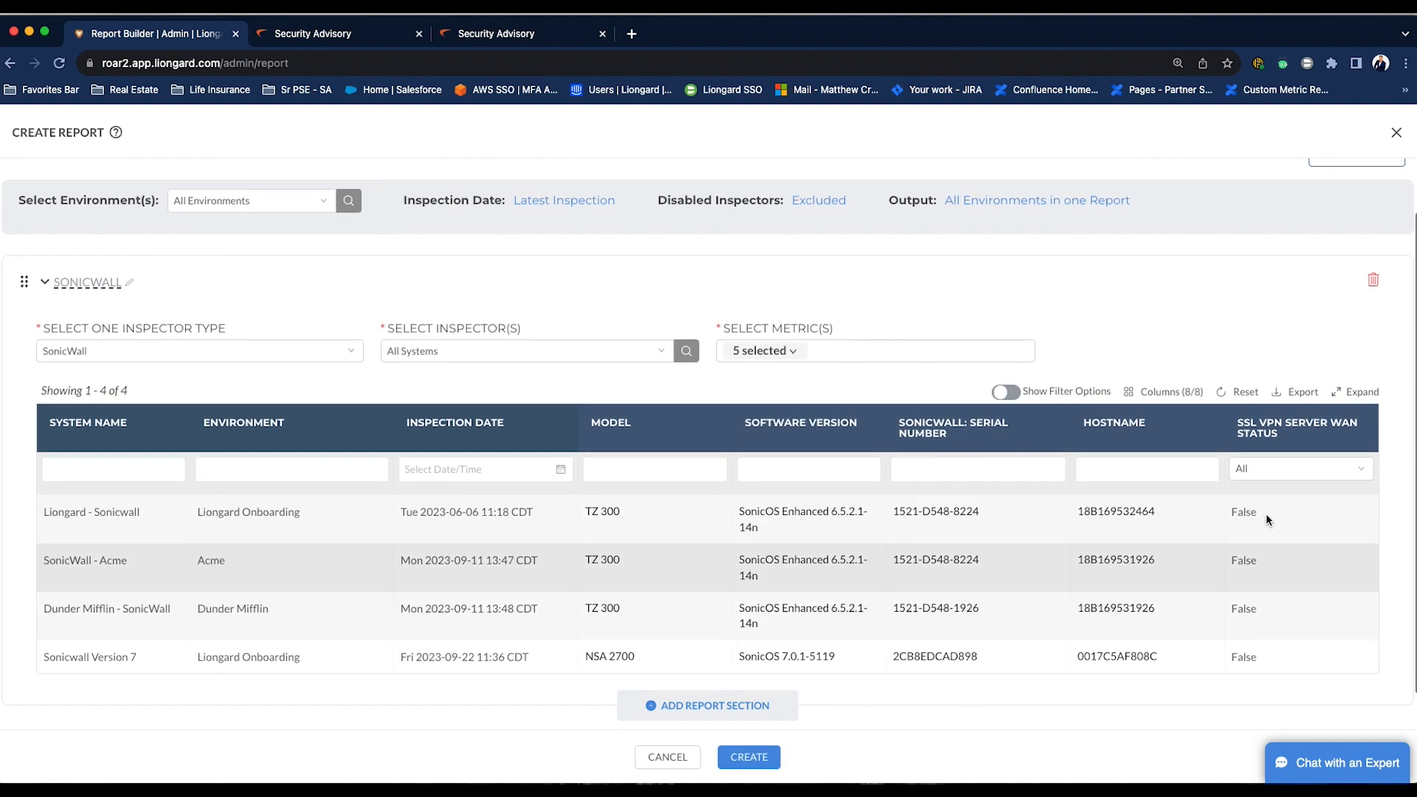